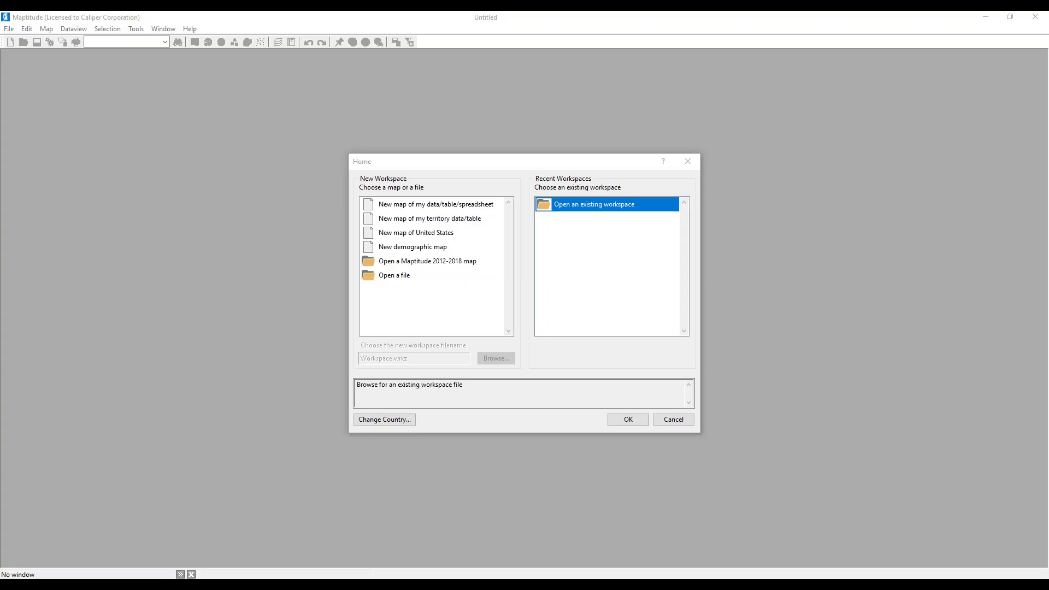
Start a new map of your own data from Sheet1 of LocalEstablishments.xlsx in the Training folder
click(515, 170)
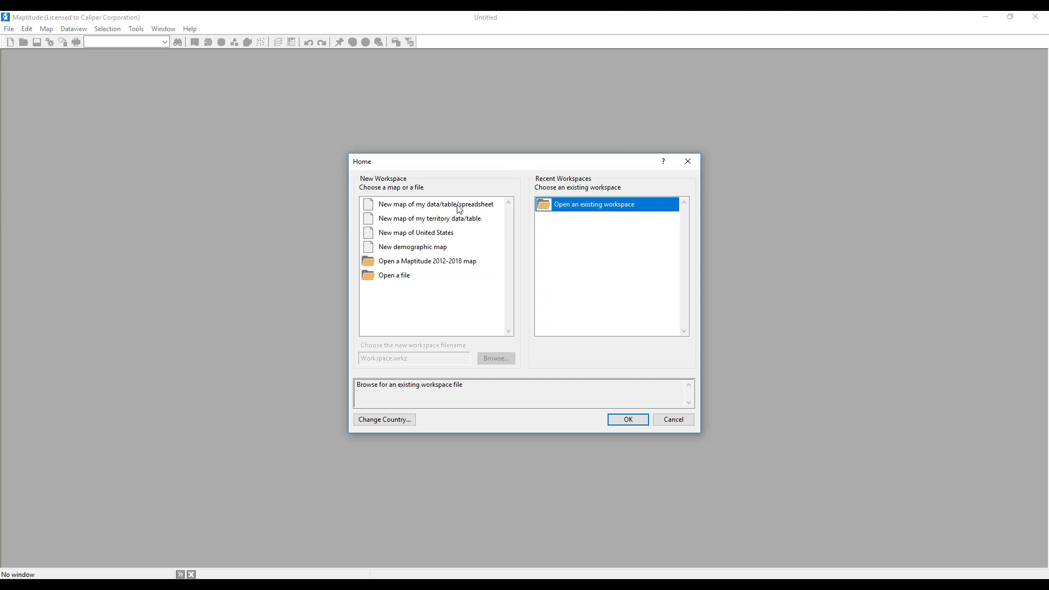
double_click(430, 205)
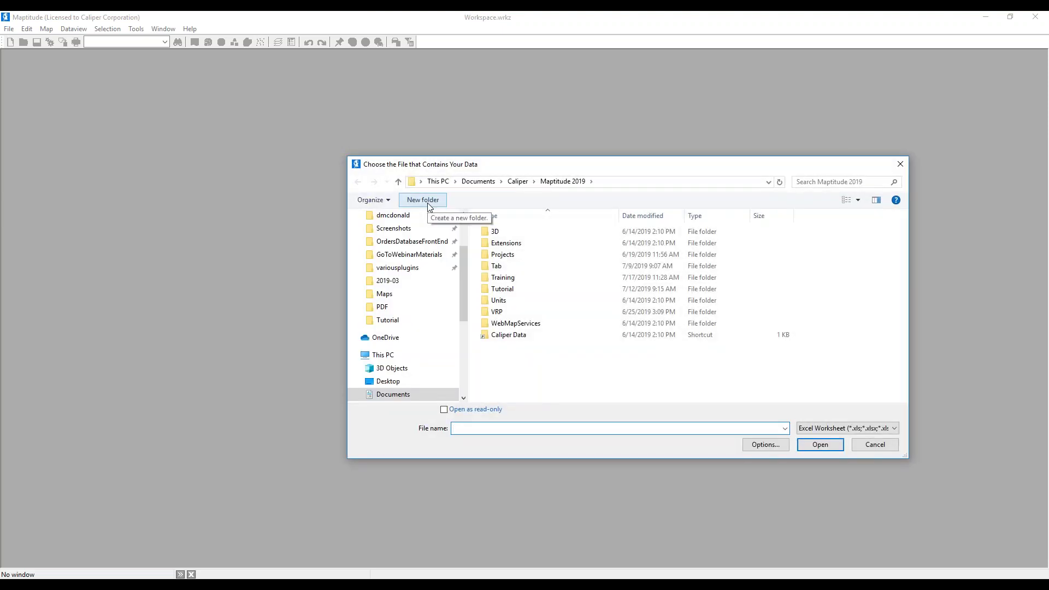
double_click(506, 278)
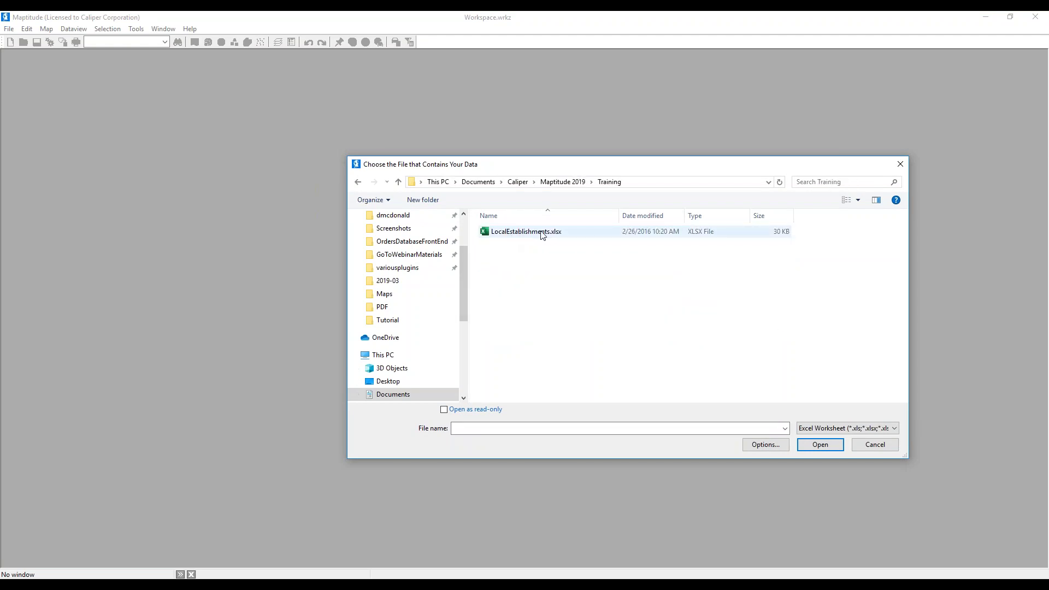
double_click(513, 233)
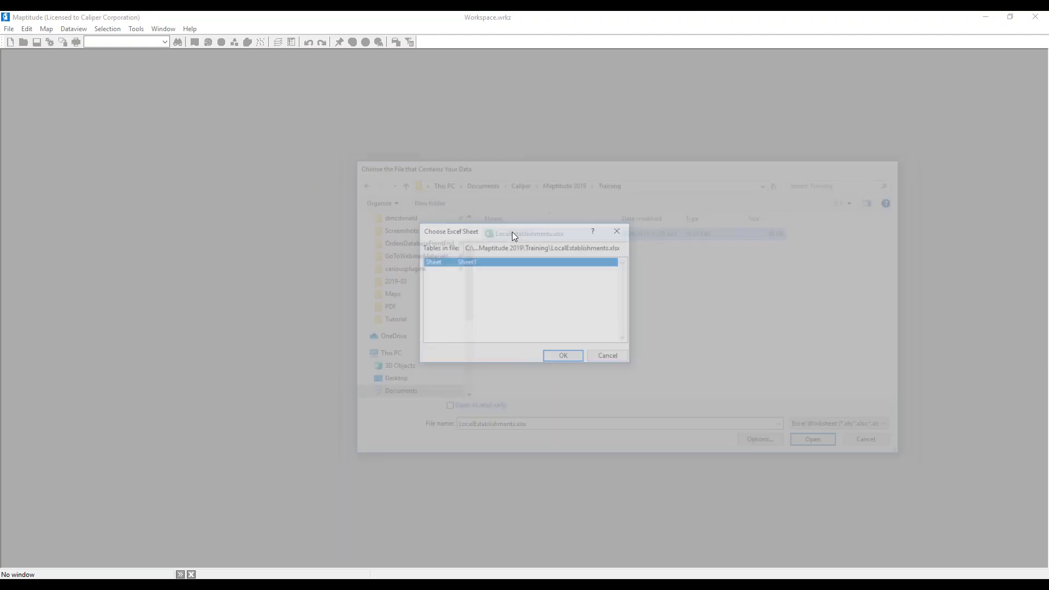
click(559, 361)
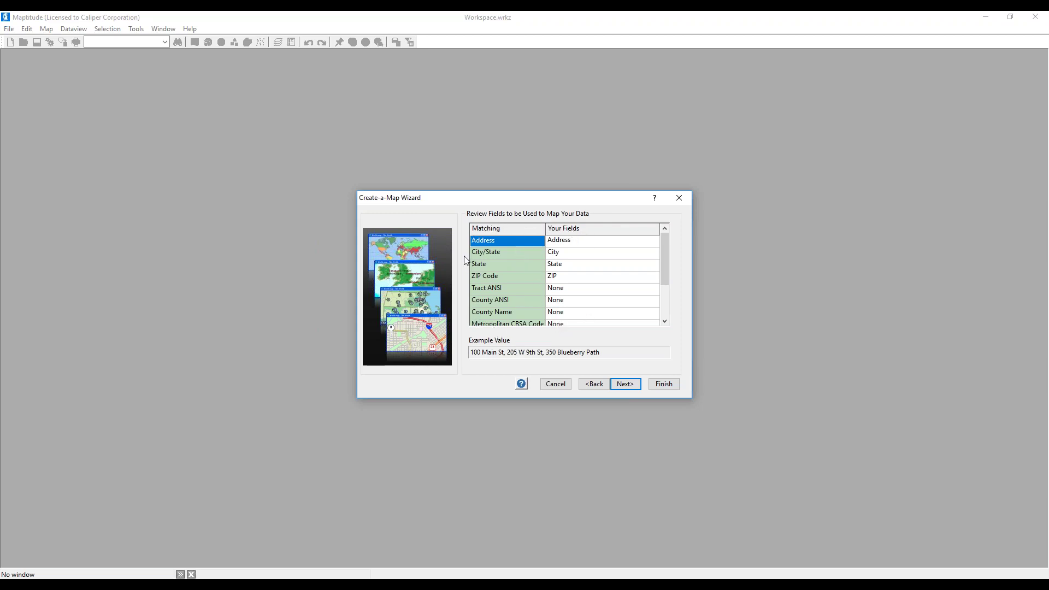
Review the field matching, keep Address matched to the file's Address column, and accept the matches
click(570, 244)
click(569, 245)
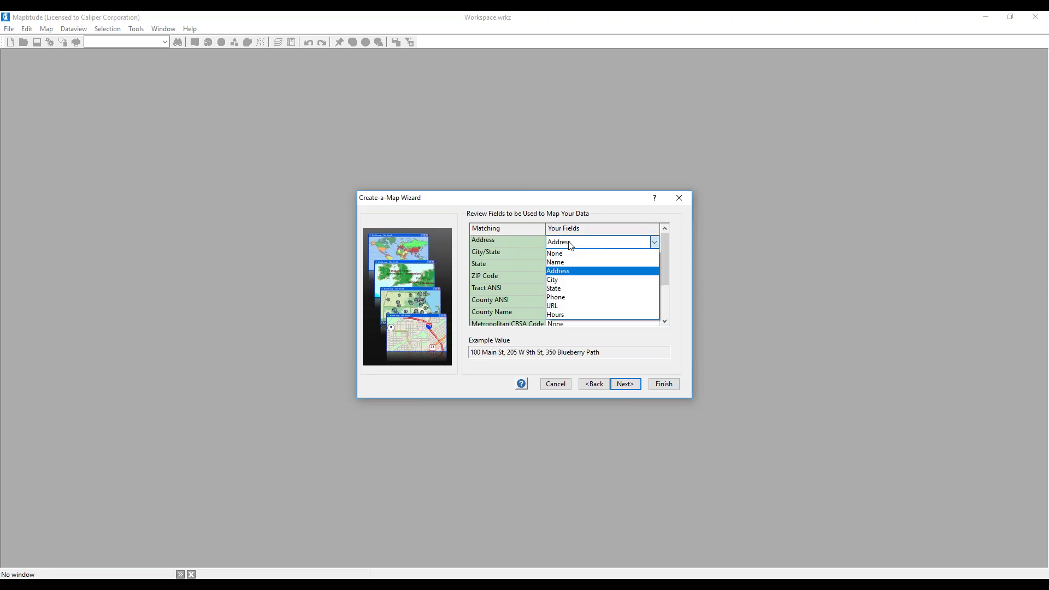
click(566, 277)
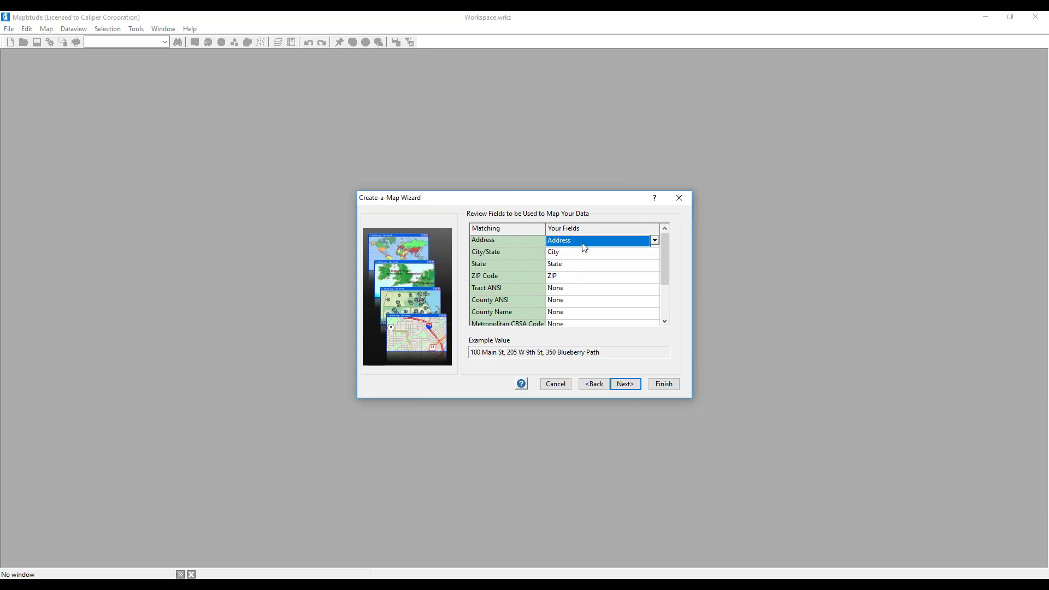
click(630, 247)
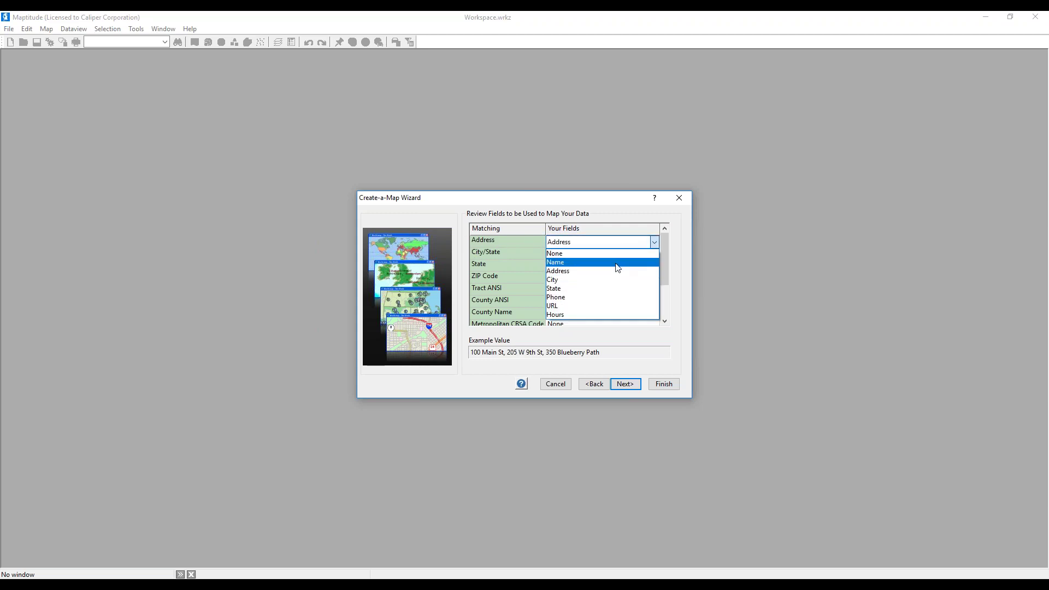
click(615, 277)
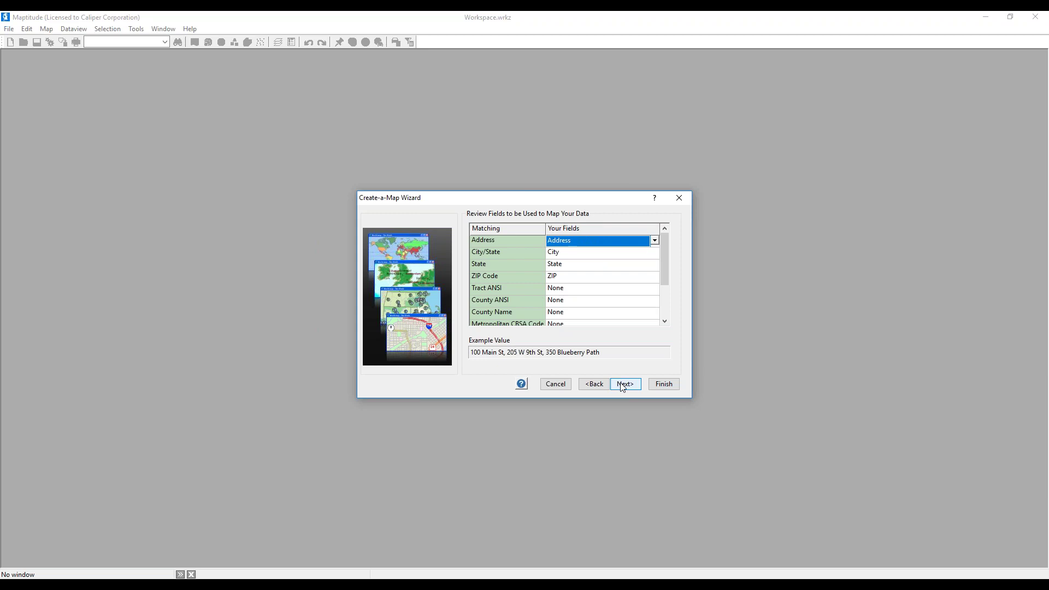
click(594, 384)
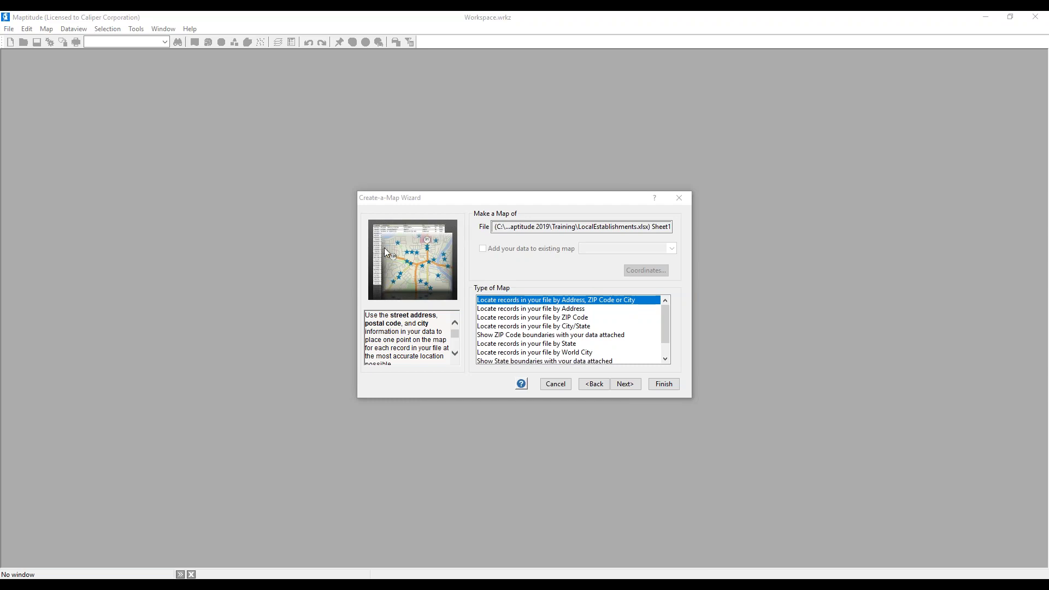
Compare the ZIP Code and State boundary map types, and choose to locate records by Address, ZIP Code or City
click(499, 336)
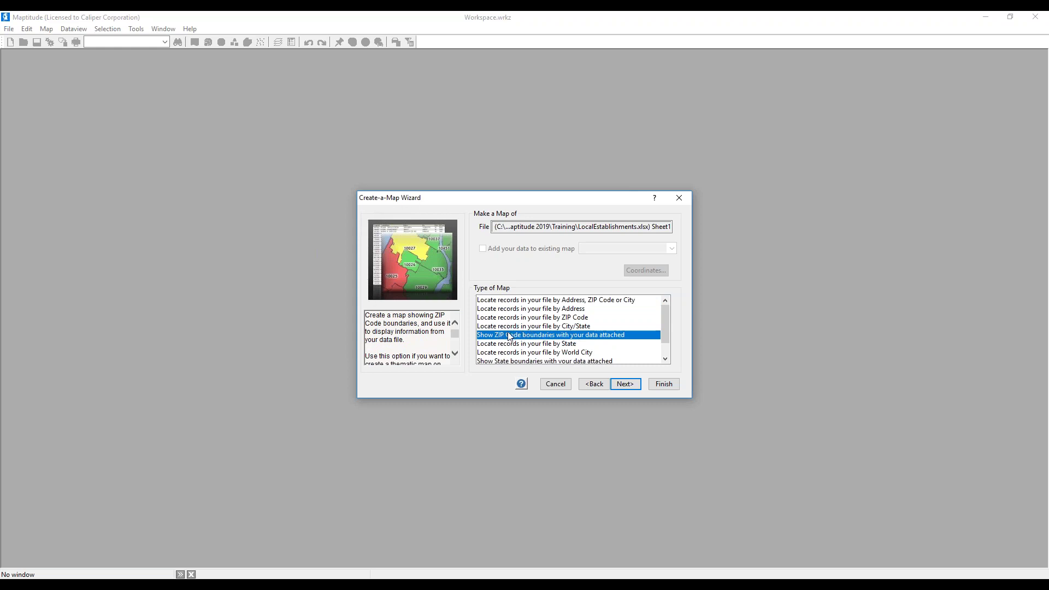
scroll(535, 337, down, 2)
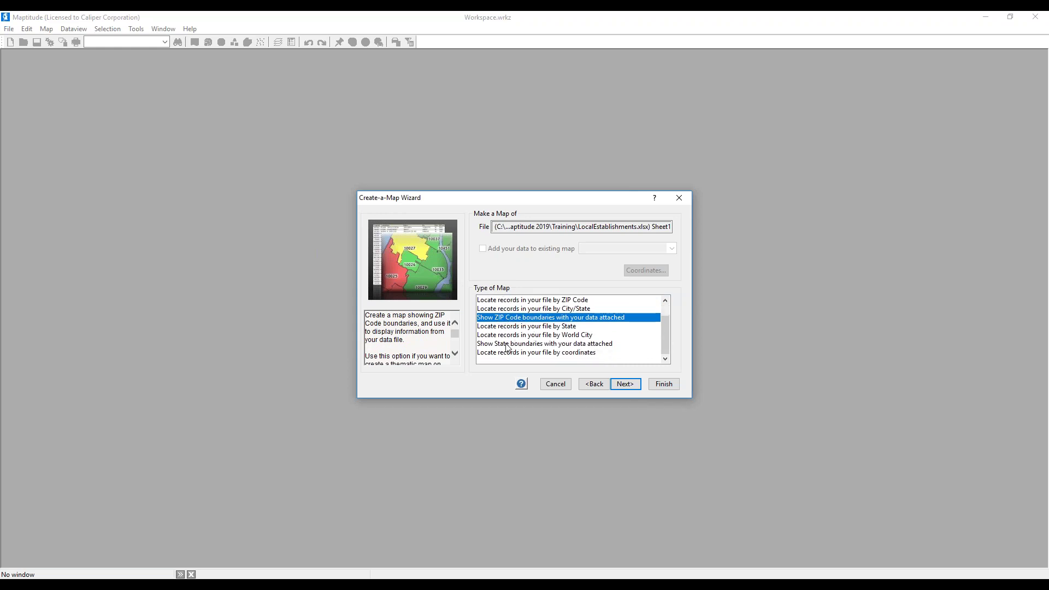
click(529, 344)
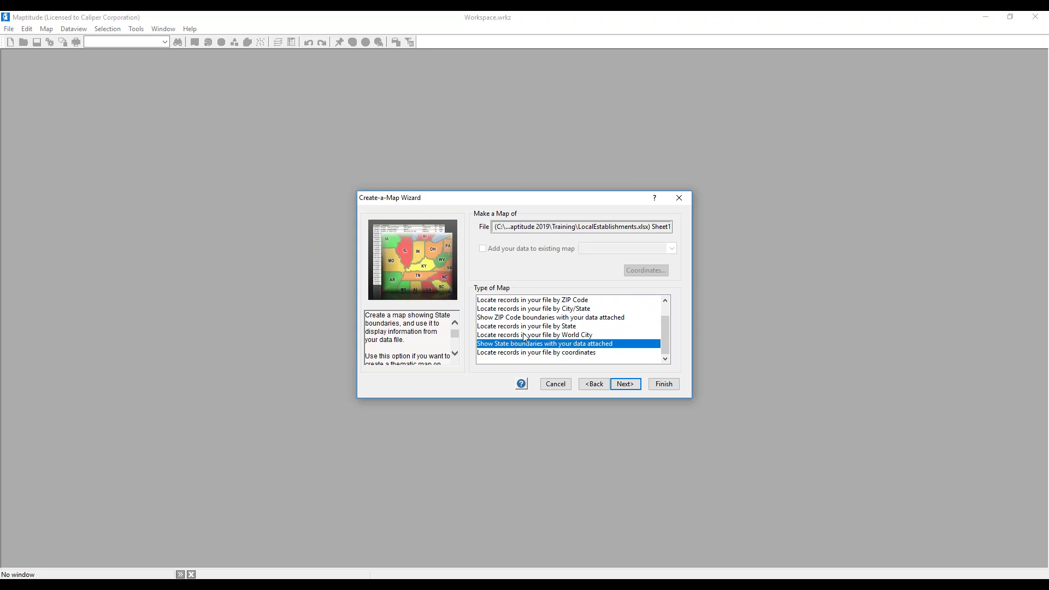
scroll(528, 335, up, 2)
click(525, 300)
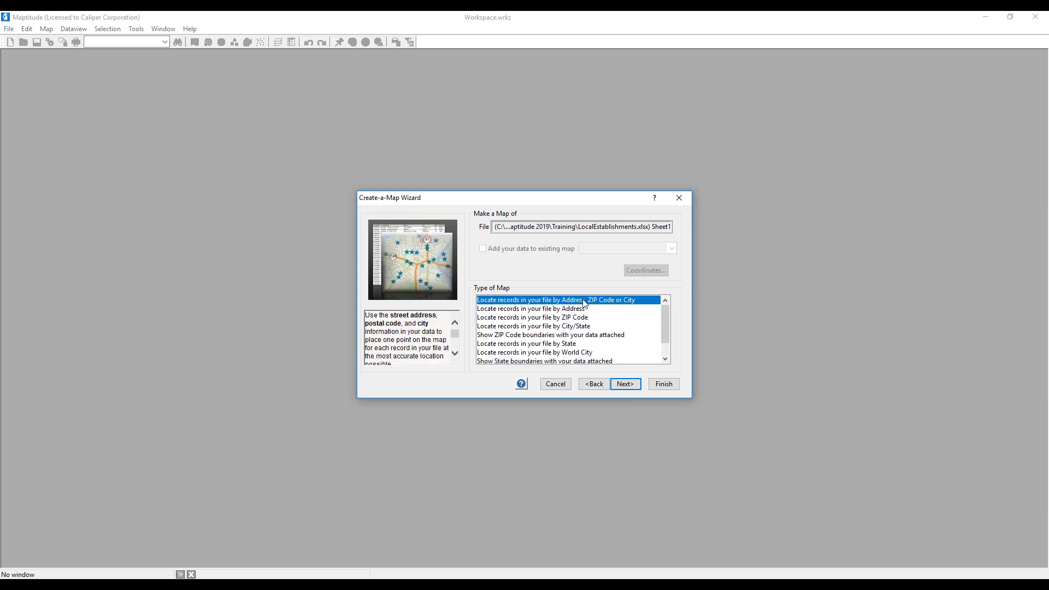
click(618, 388)
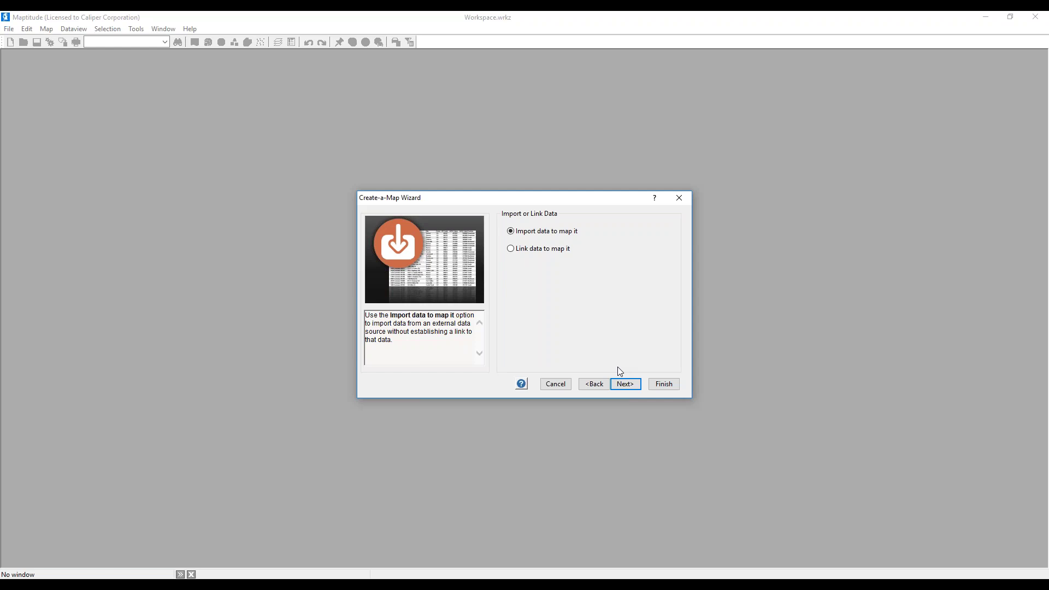
Import the data to map it, using no theme and displaying labels from the Name field
click(622, 383)
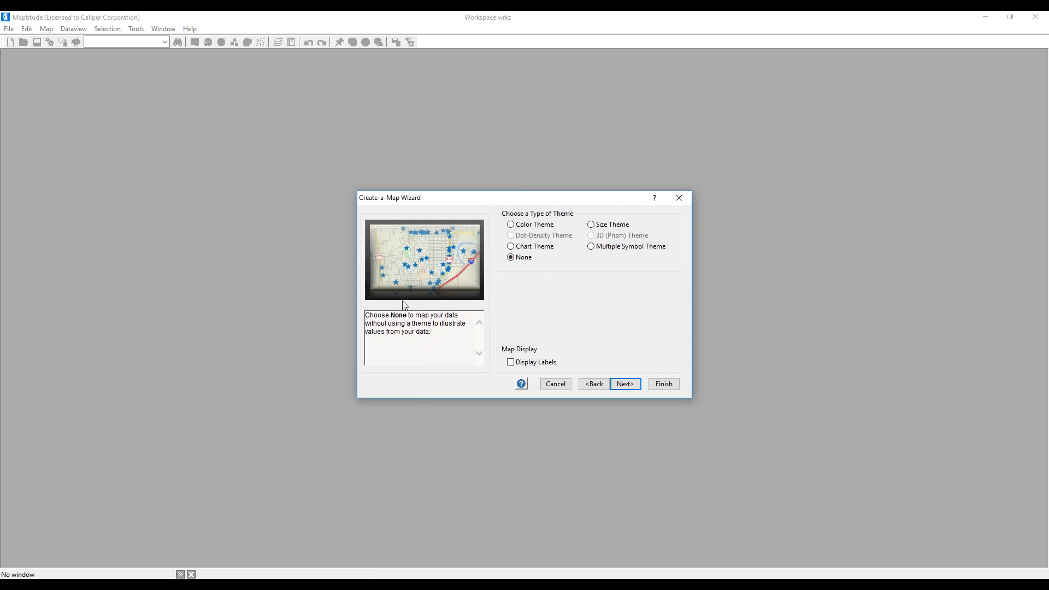
click(522, 363)
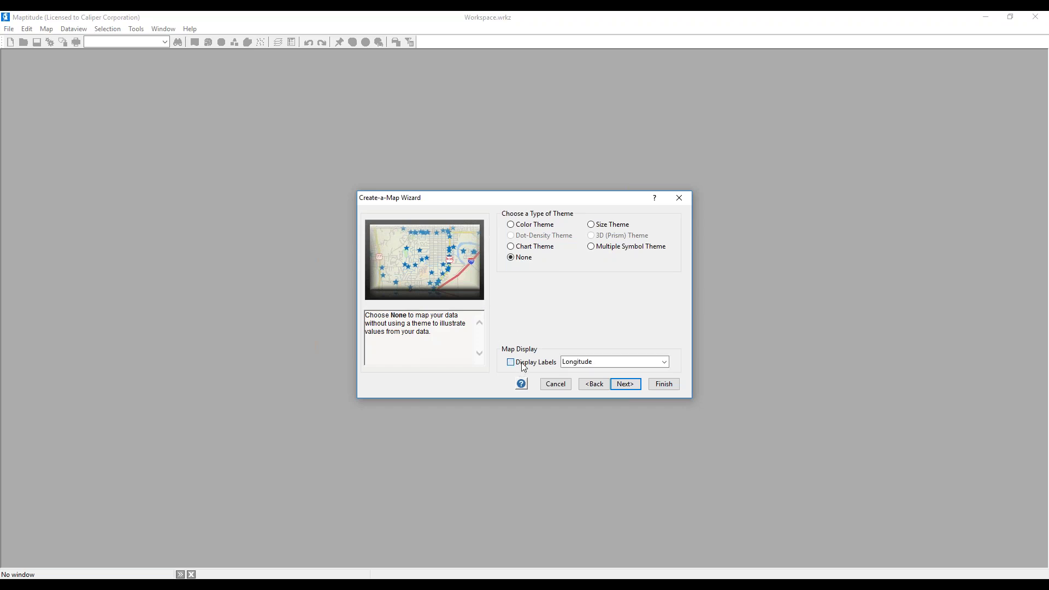
click(589, 364)
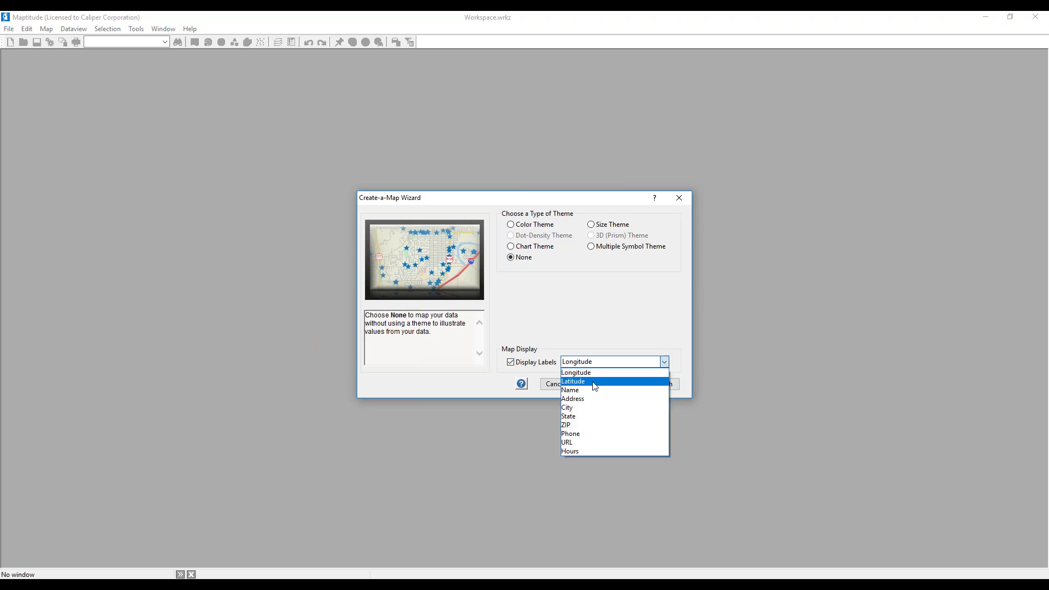
click(591, 389)
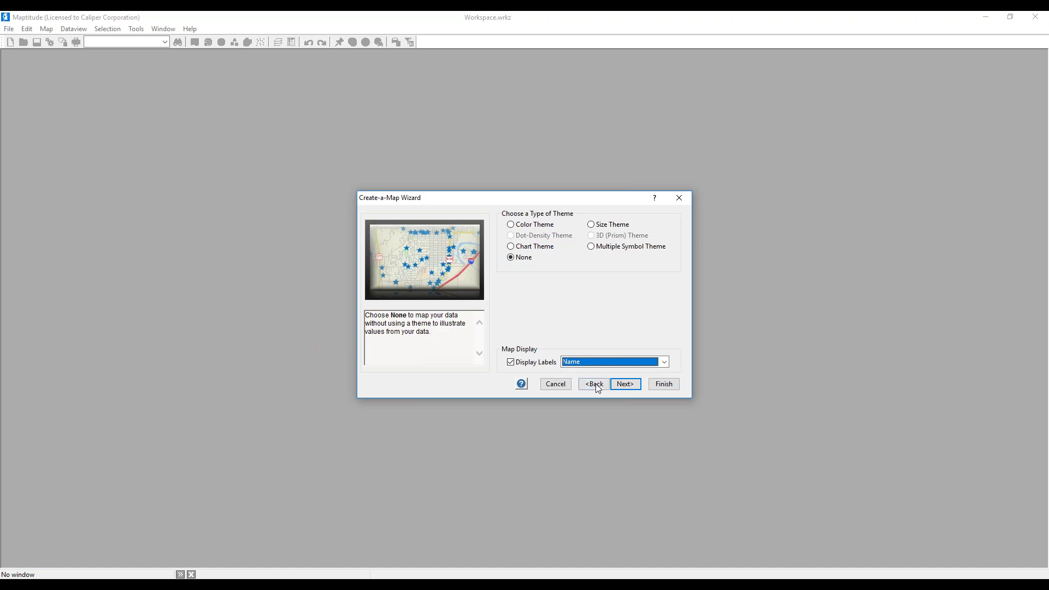
click(621, 388)
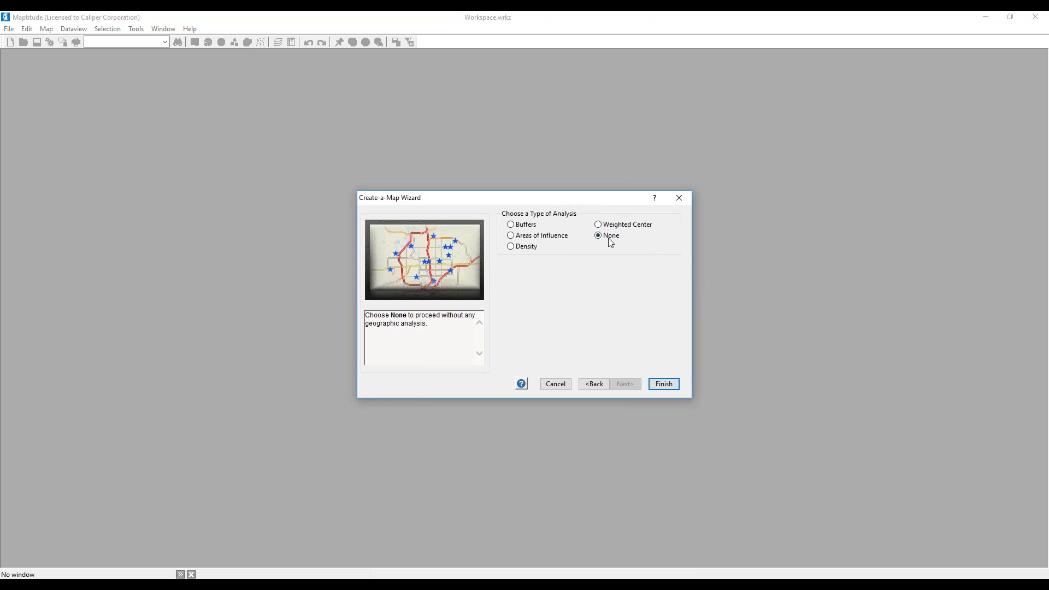
Create the map without any geographic analysis and maximize the map window
click(663, 384)
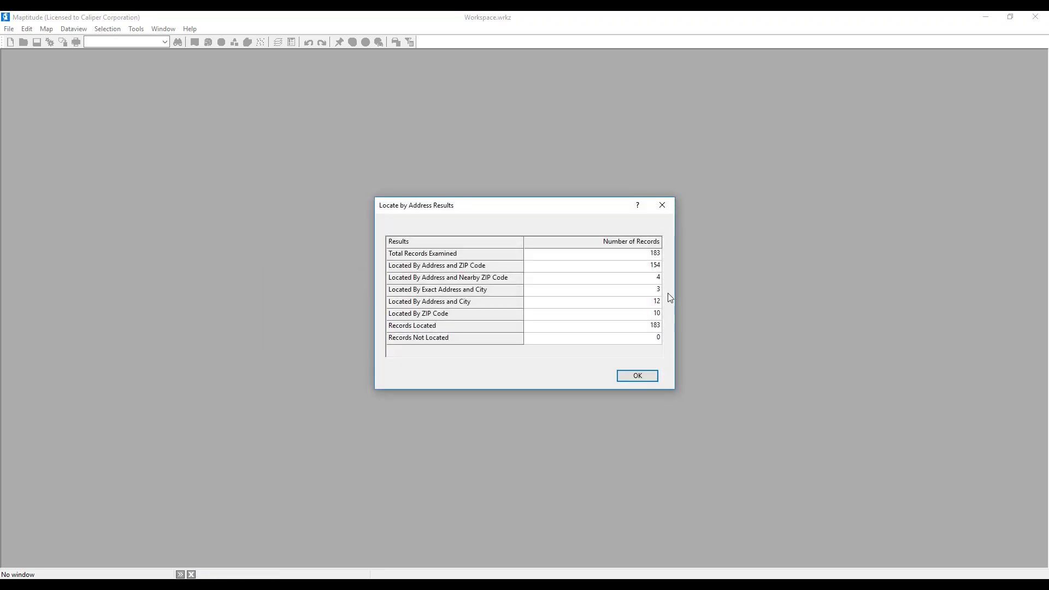
click(638, 377)
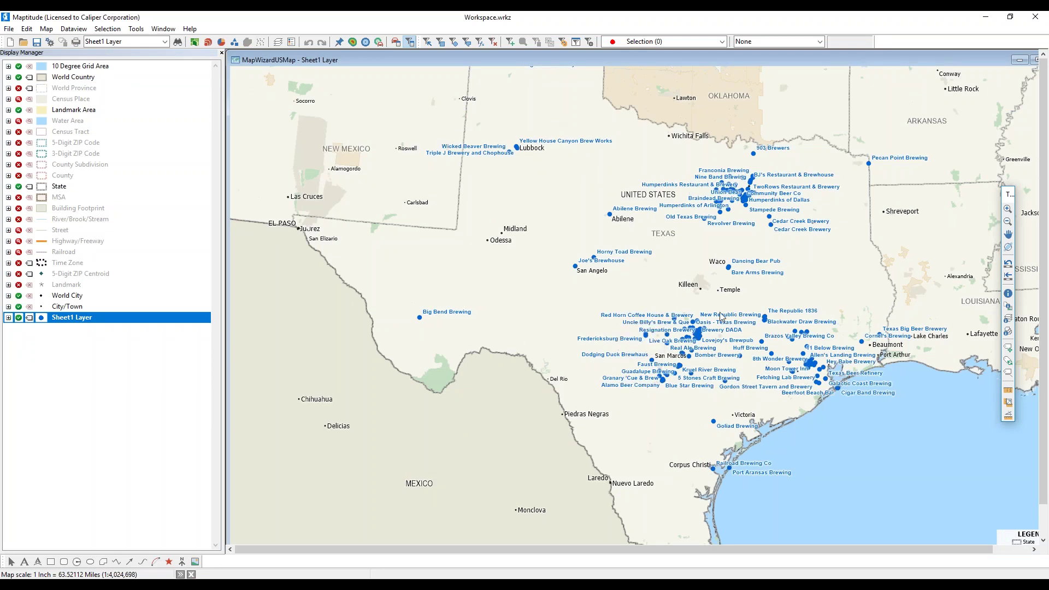
mouse_move(746, 316)
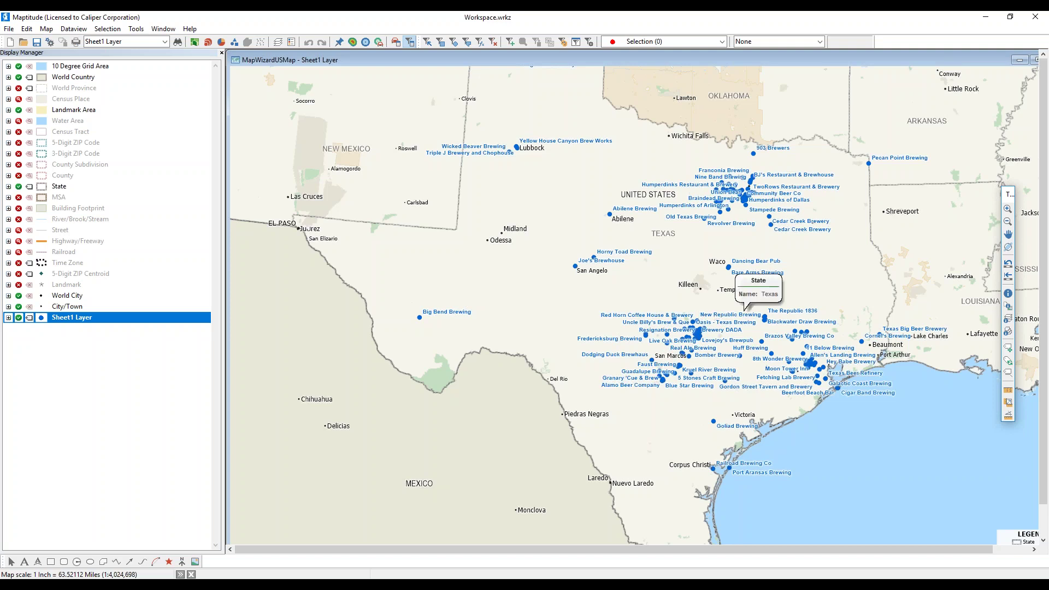
click(1034, 59)
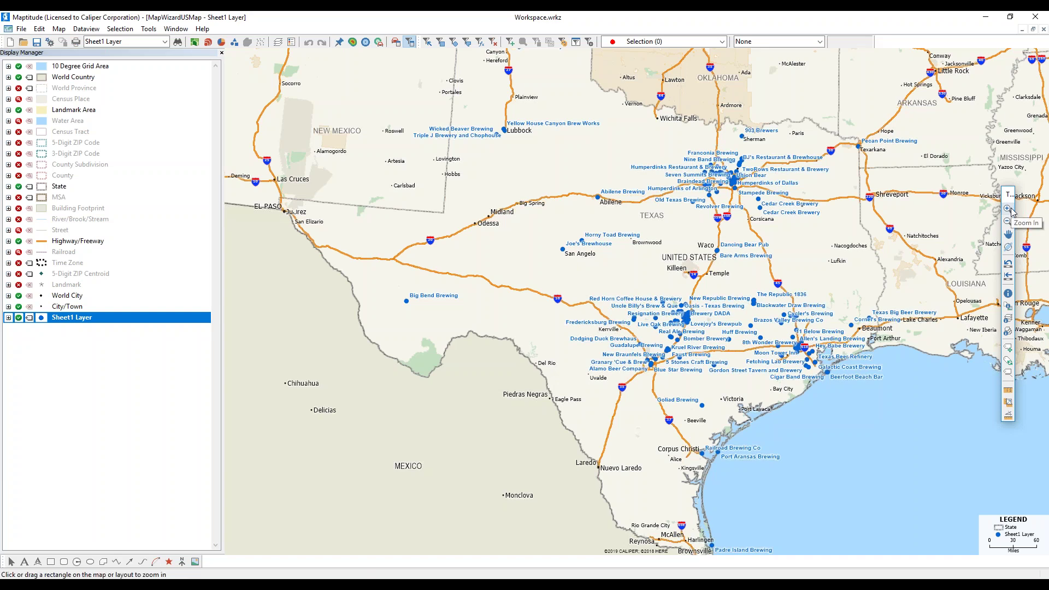
Zoom in on the Dallas and Fort Worth area to examine the located breweries and the street detail
click(1008, 209)
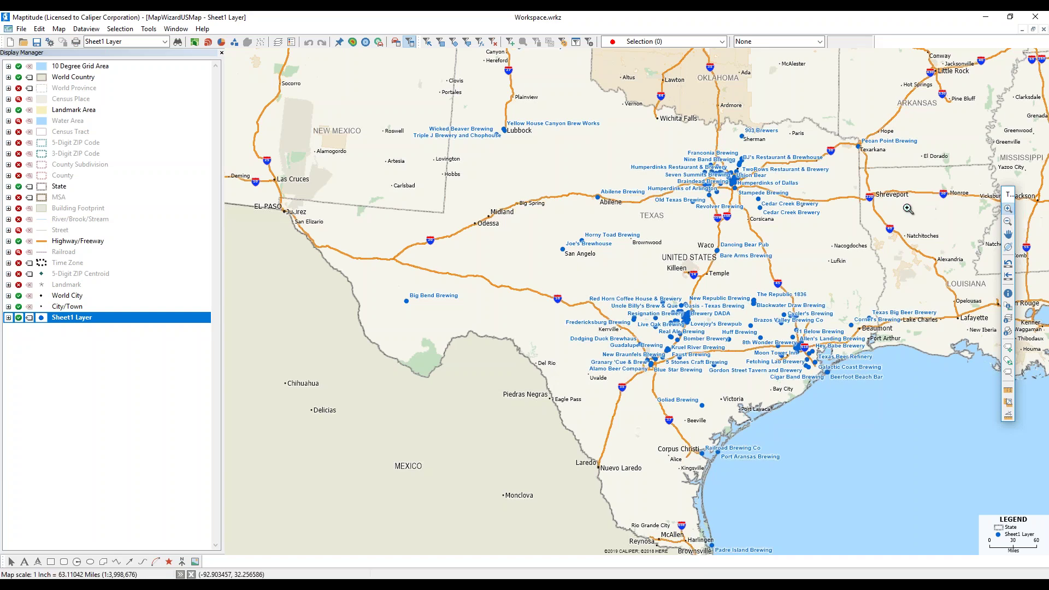
click(732, 173)
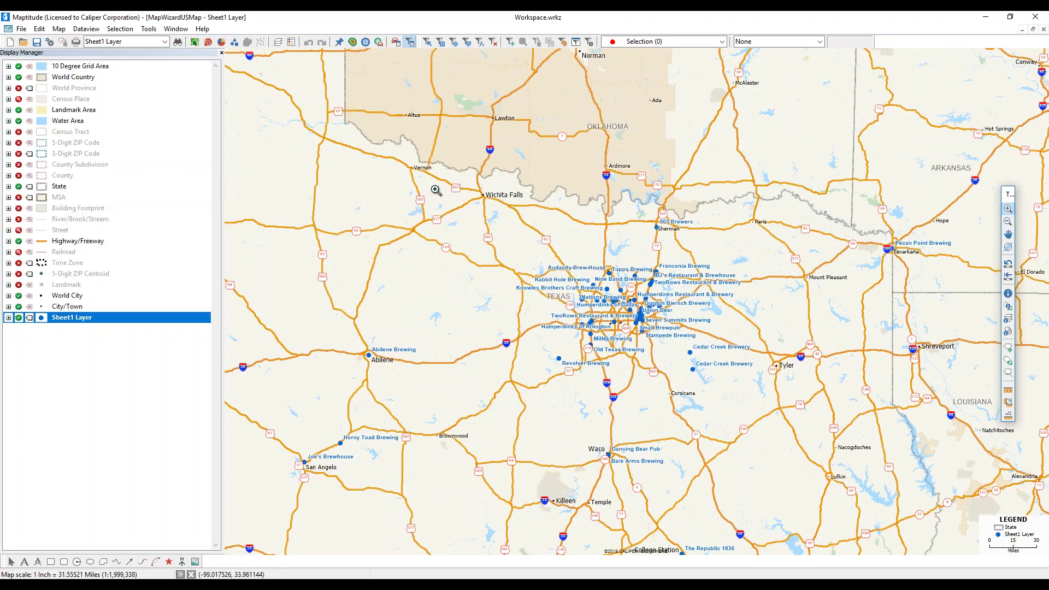
drag(435, 190, 810, 436)
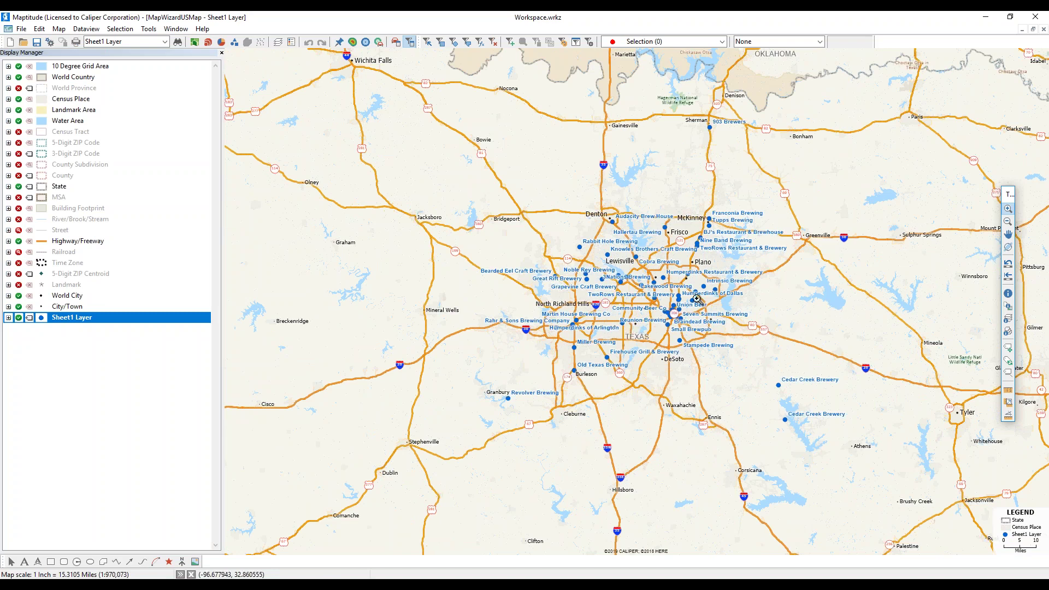
scroll(698, 301, up, 1)
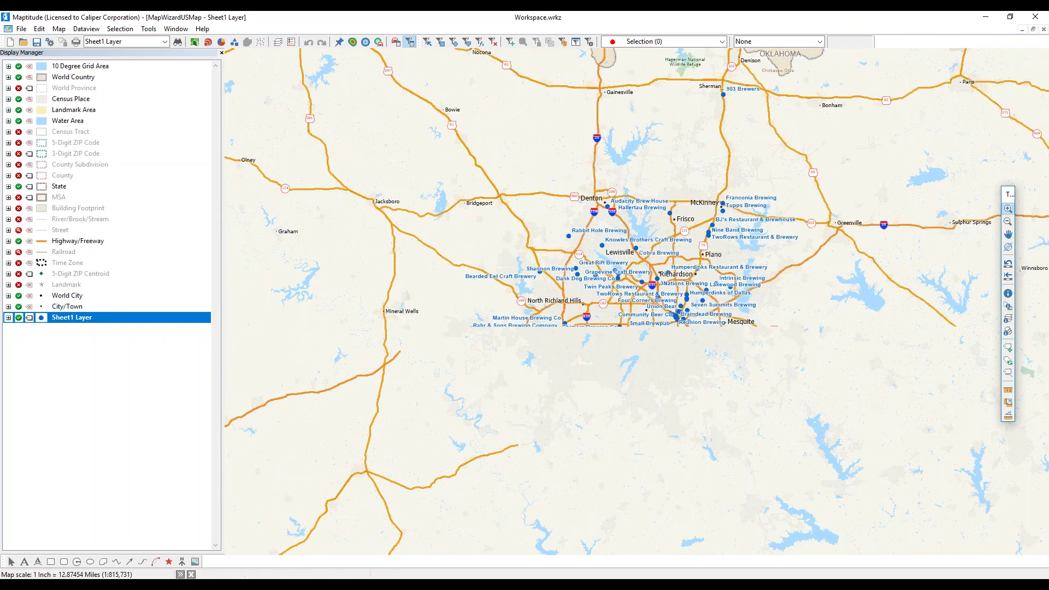
scroll(805, 267, up, 1)
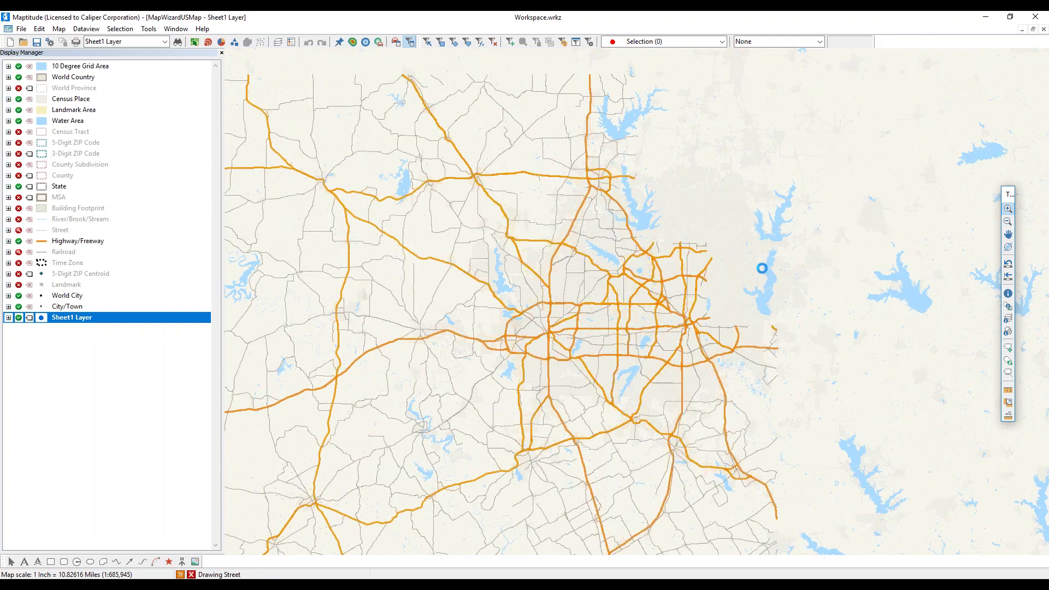
click(12, 561)
scroll(666, 301, up, 1)
scroll(664, 300, up, 1)
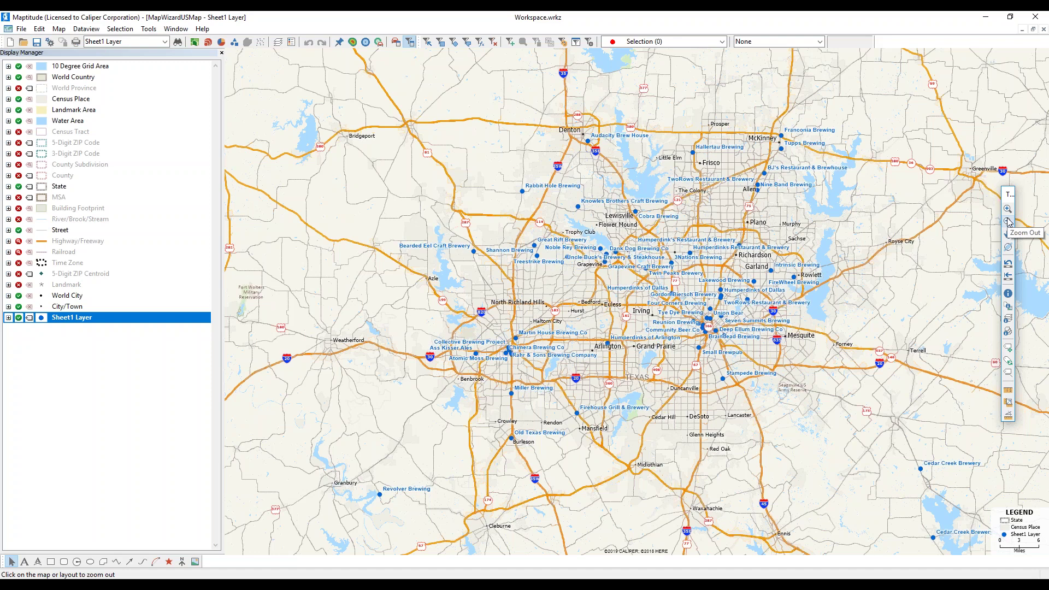
Zoom back out from the Dallas area to view all brewery locations across Texas and the neighbouring states
click(1007, 221)
click(675, 290)
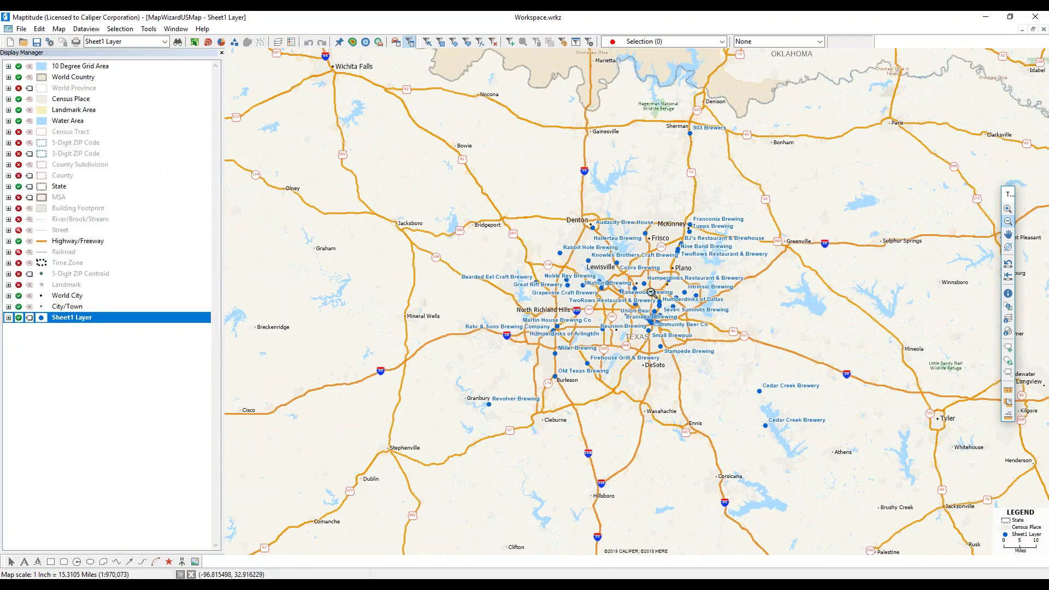
click(647, 291)
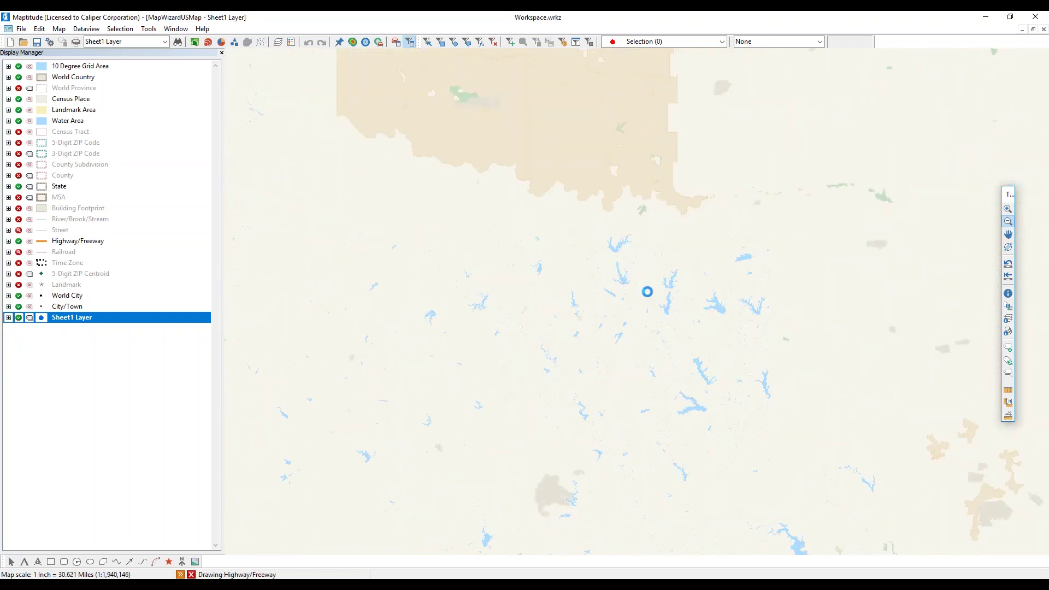
mouse_move(480, 193)
mouse_down()
mouse_move(764, 422)
mouse_move(767, 437)
mouse_up()
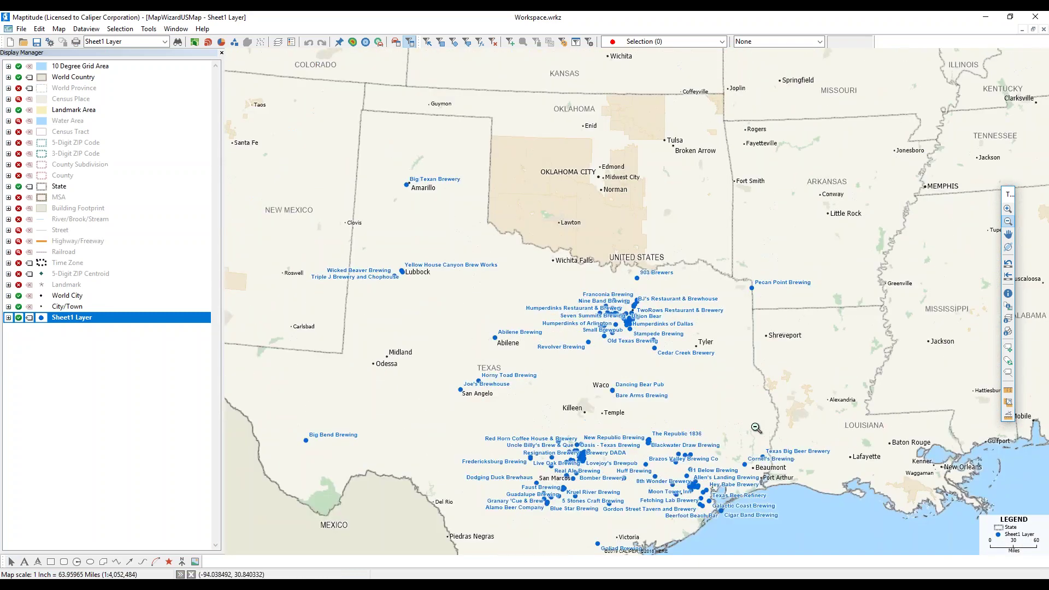
scroll(666, 290, down, 1)
scroll(666, 290, down, 1)
scroll(665, 288, down, 1)
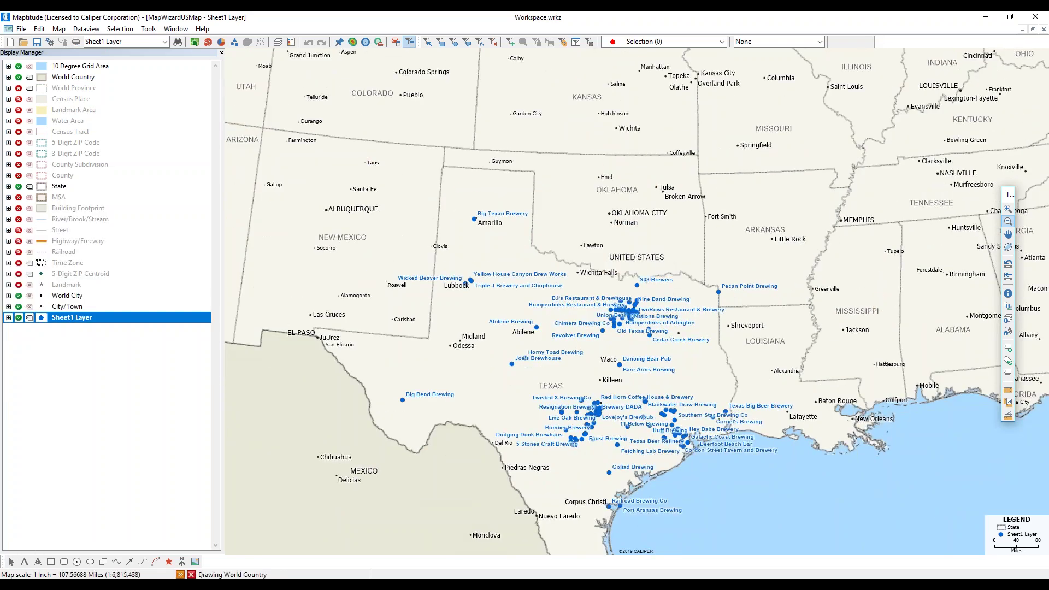
scroll(669, 288, up, 1)
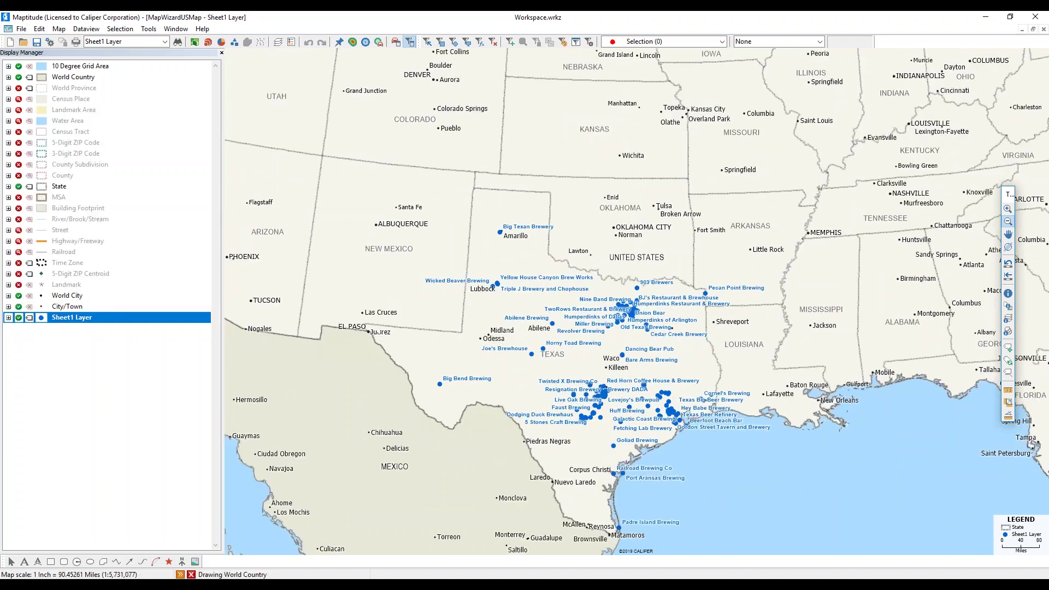
Zoom in on central Texas and pan southeast to examine the breweries around Houston and the Gulf Coast
drag(554, 268, 704, 389)
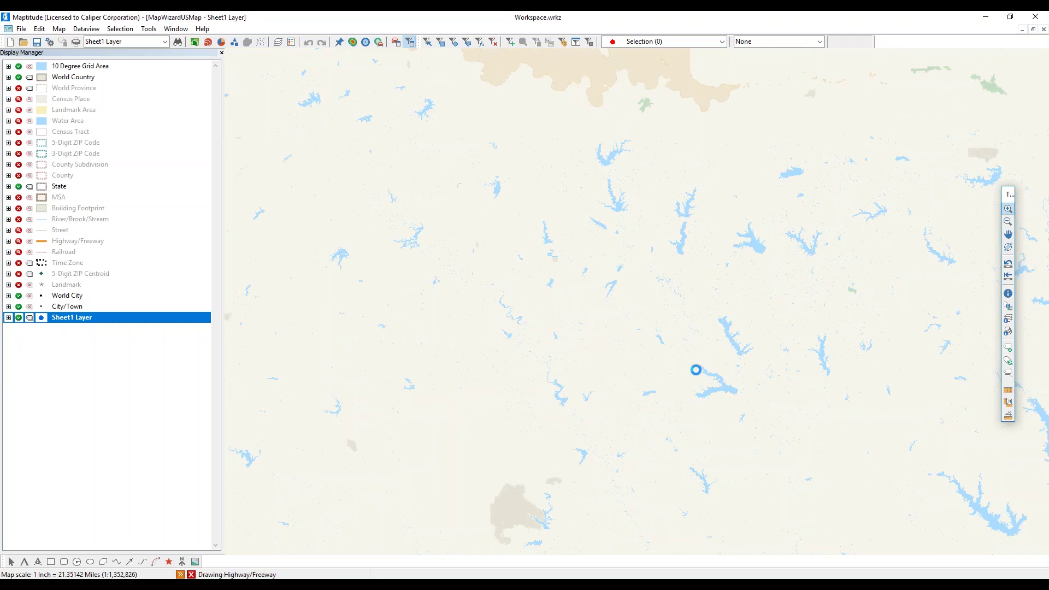
click(1008, 234)
drag(685, 315, 564, 93)
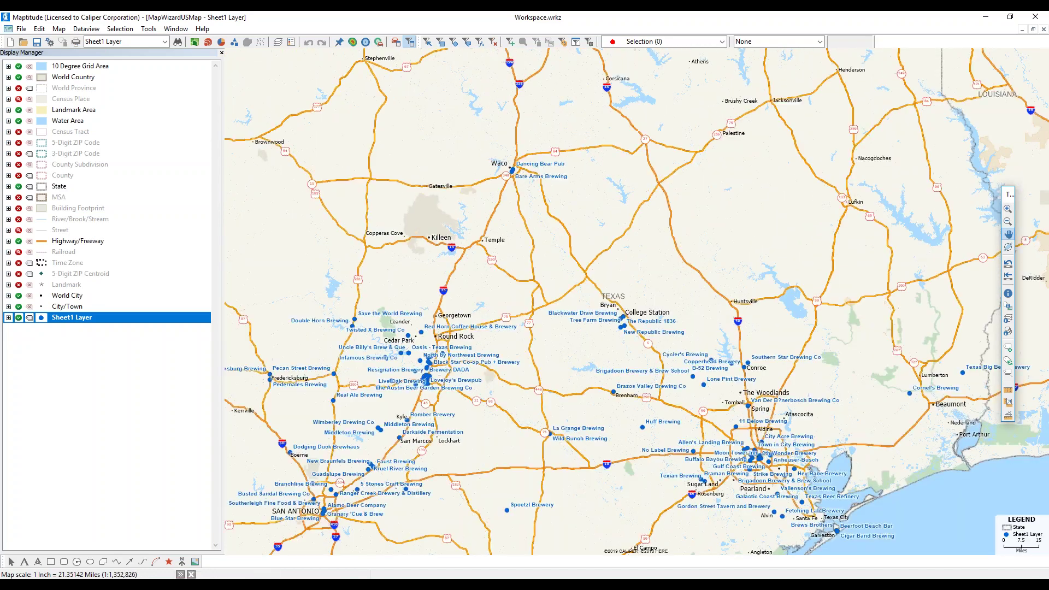
drag(773, 498, 622, 294)
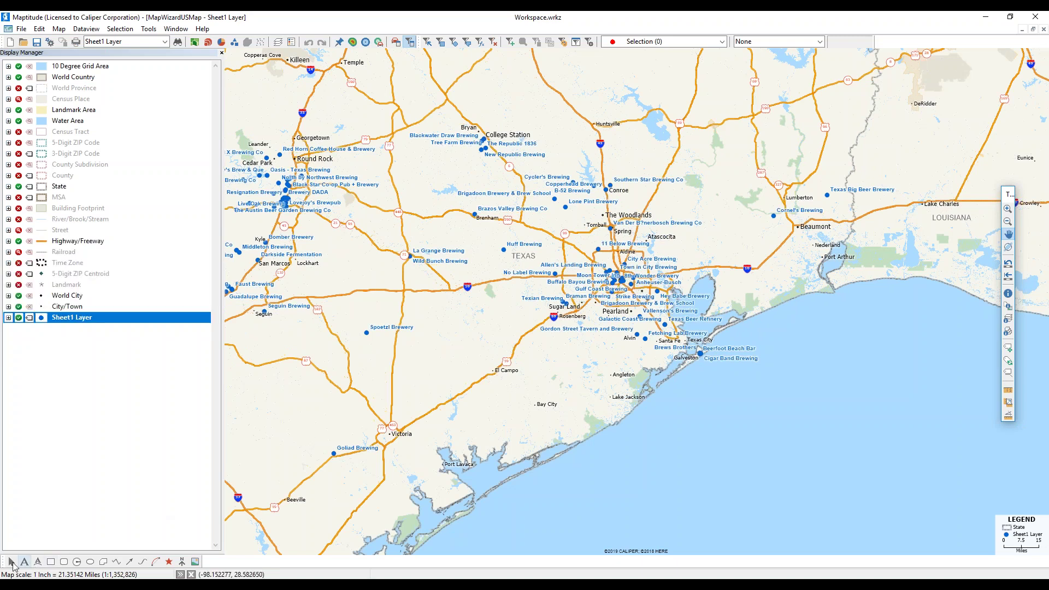
Switch to the pointer and use it to pan north and zoom in slightly on the Dallas area breweries
click(12, 562)
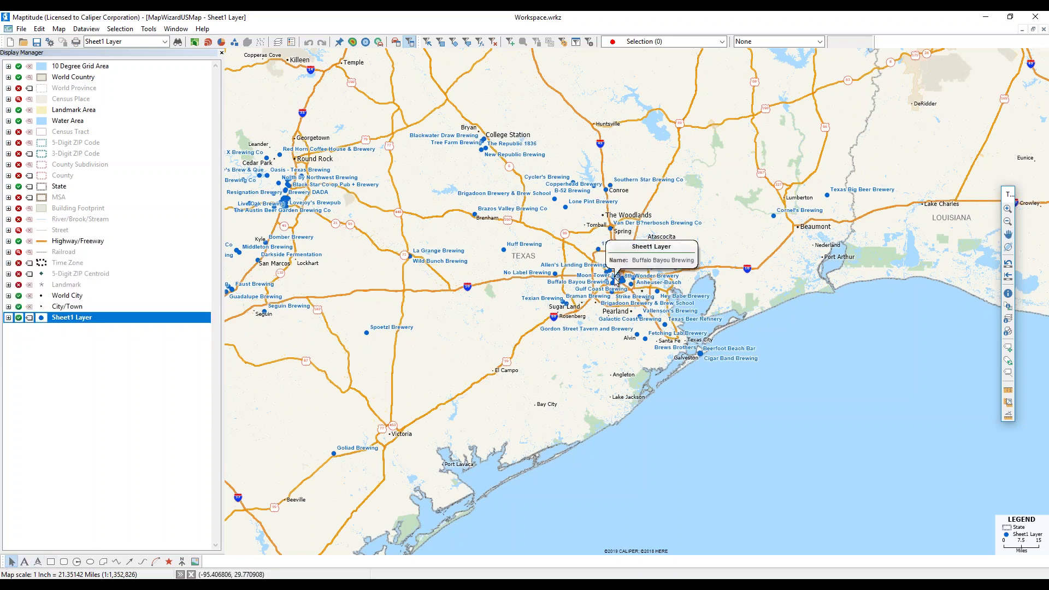
scroll(365, 244, up, 3)
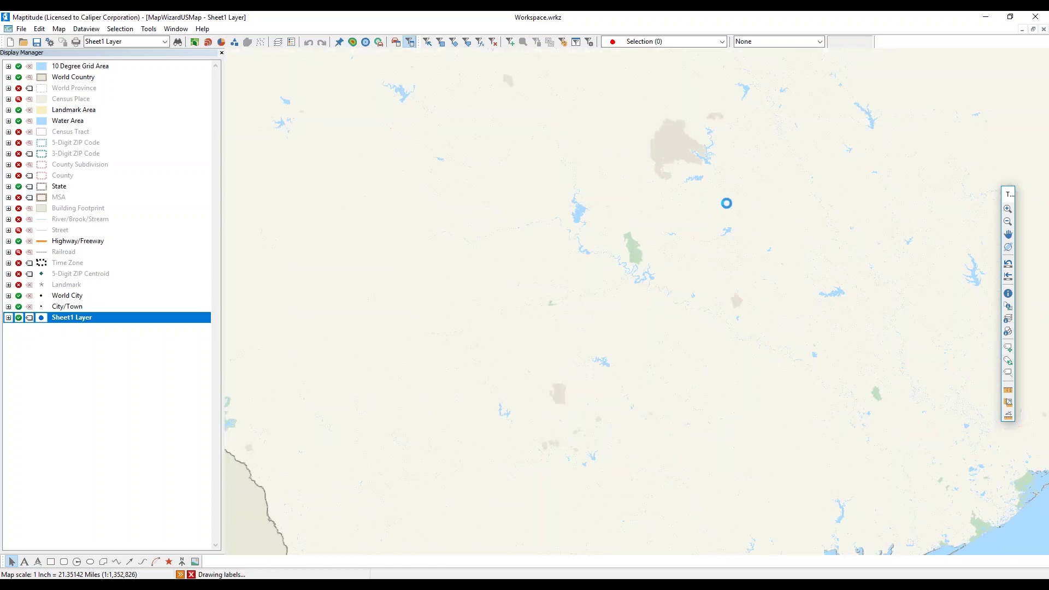
drag(726, 205, 641, 402)
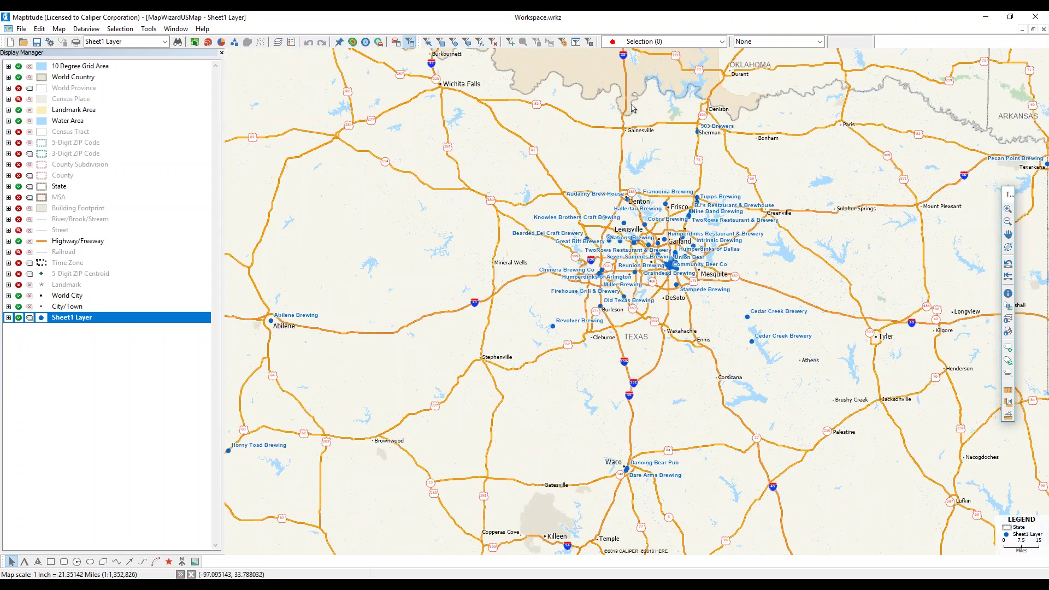
scroll(653, 266, up, 1)
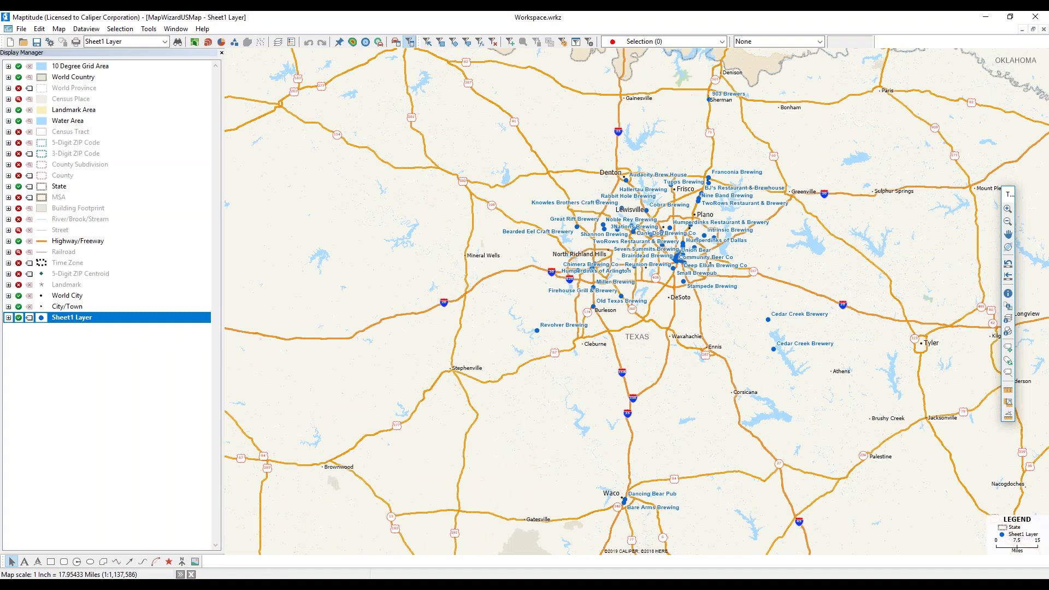
Return the map to its previous view and restore the initial view showing all Texas brewery locations
click(1008, 265)
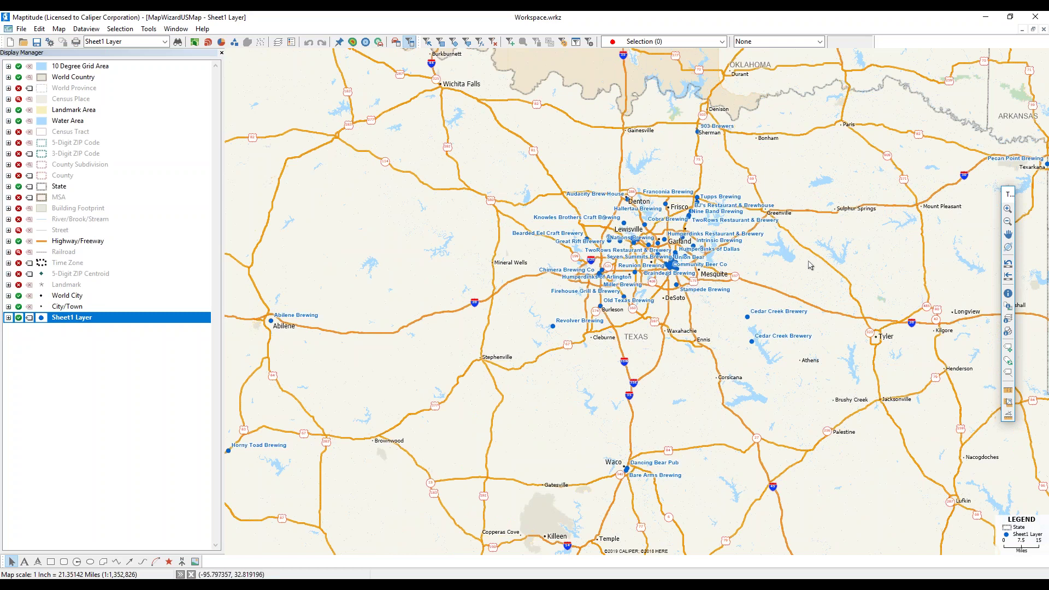
mouse_move(810, 265)
click(1006, 279)
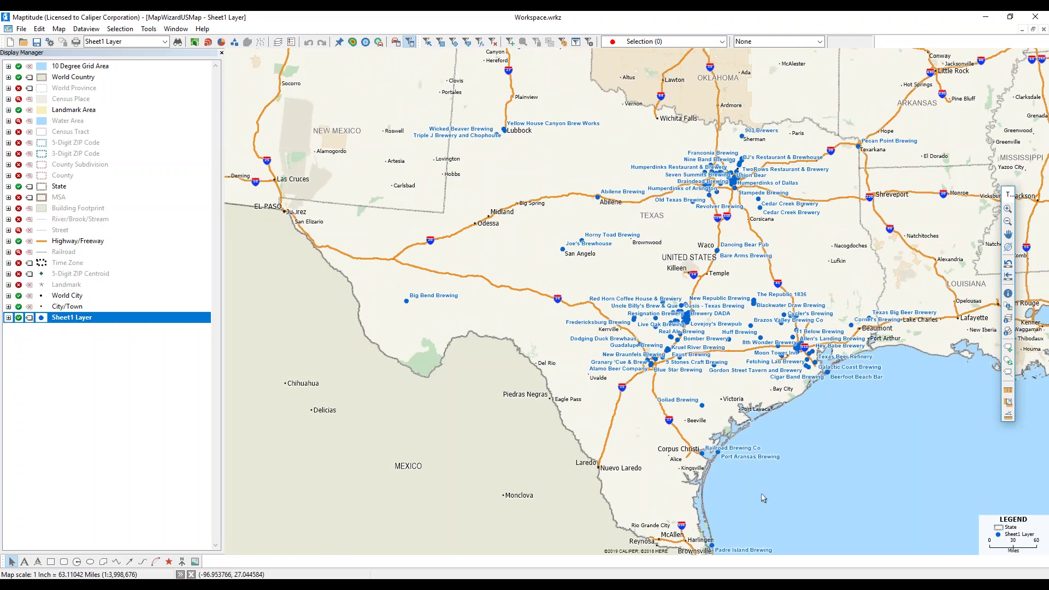
mouse_move(910, 321)
Highlight the State, Highway/Freeway and Sheet1 layers in turn, and turn the Highway/Freeway layer off and back on
click(68, 188)
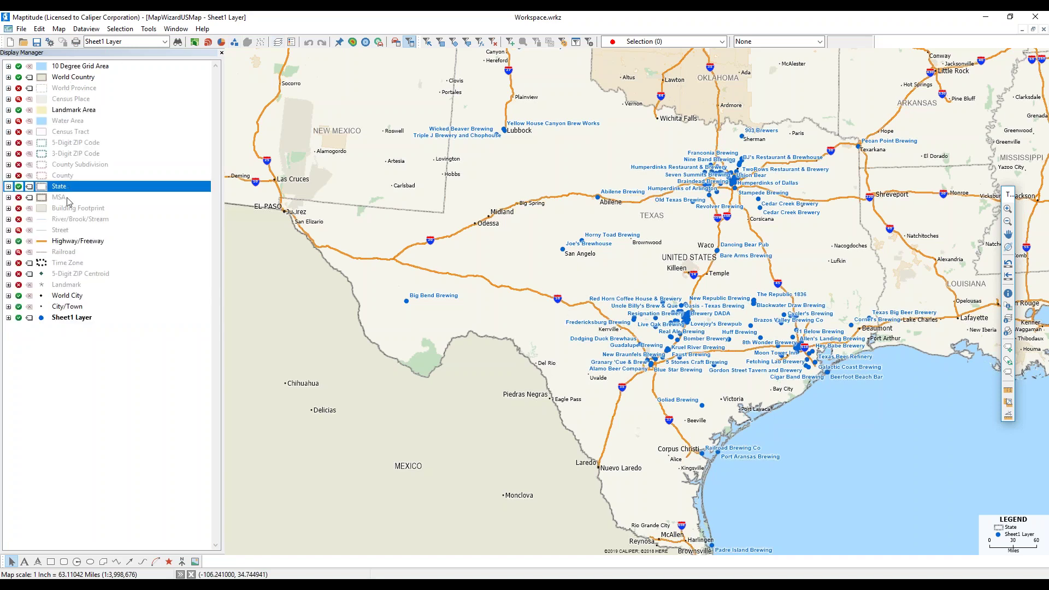
click(66, 242)
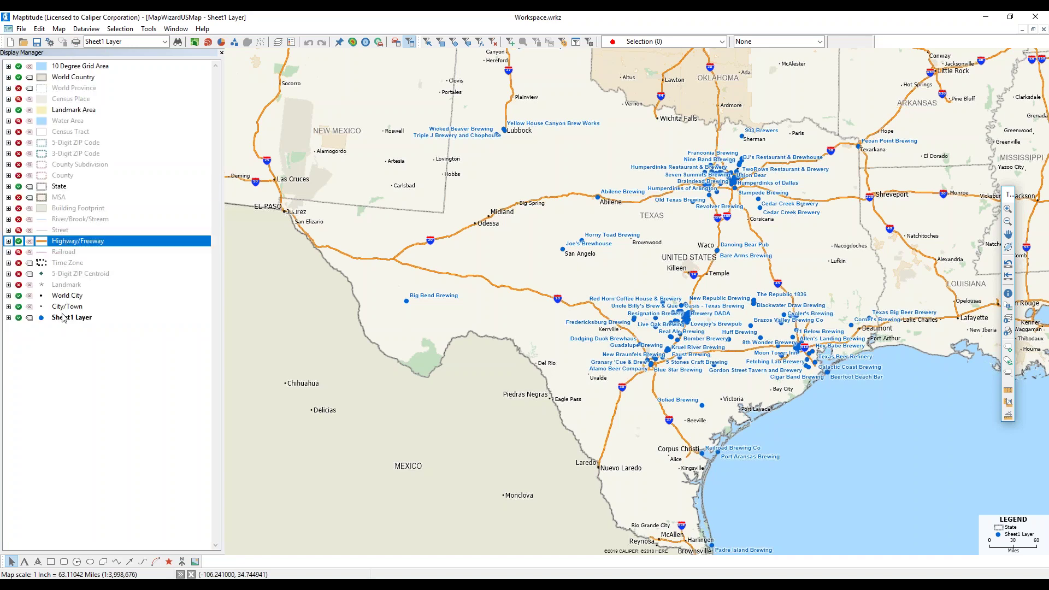
click(63, 322)
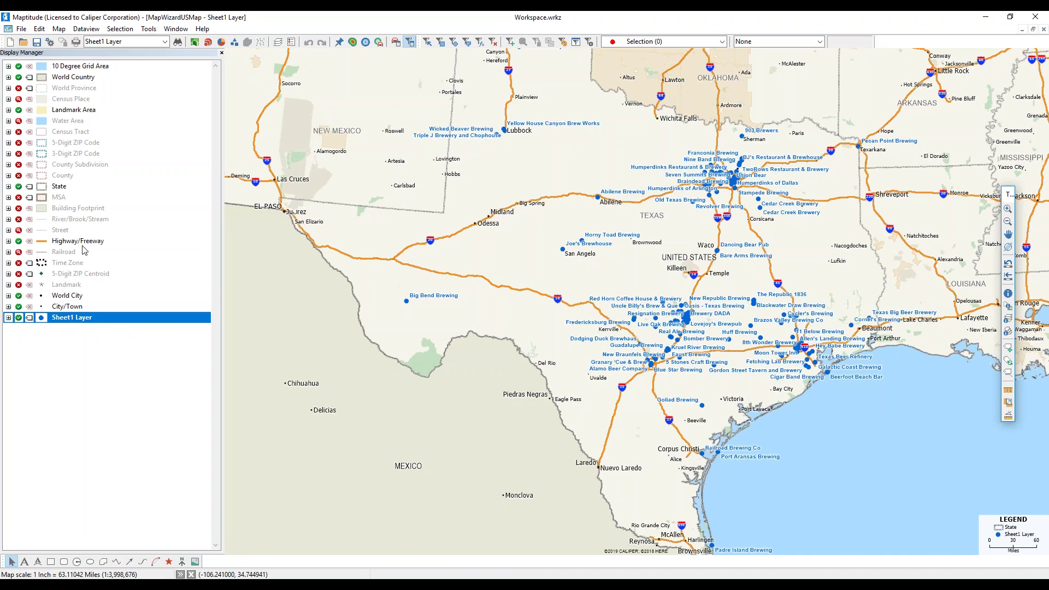
click(19, 242)
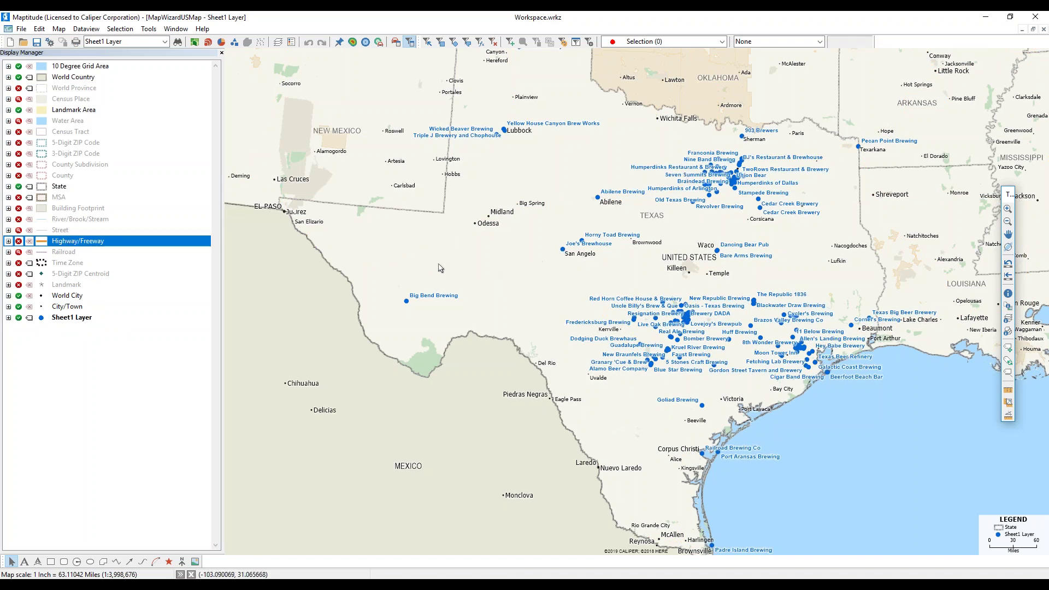
click(20, 242)
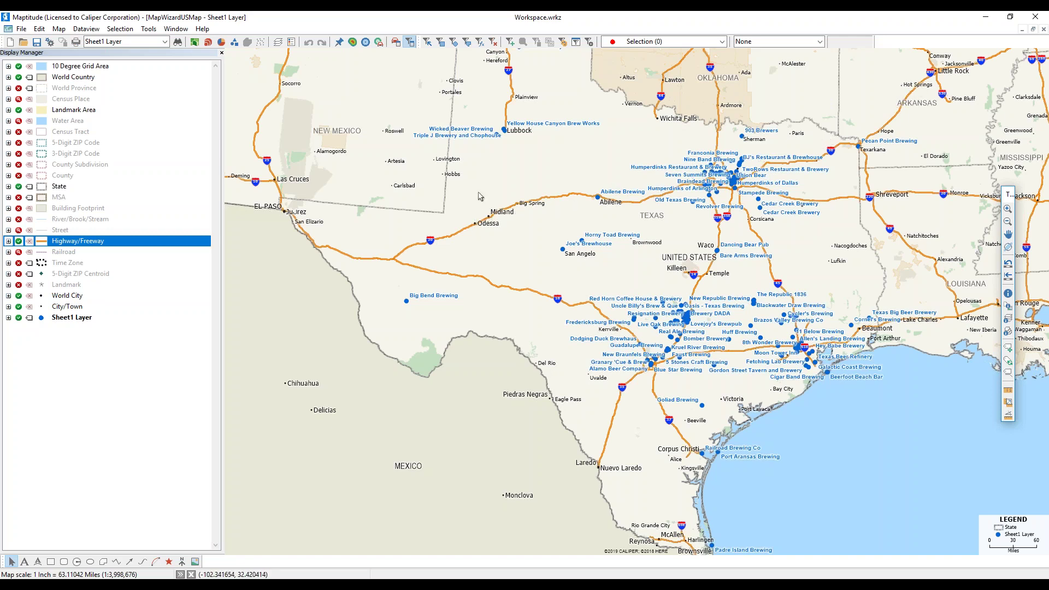
Hide and redisplay the State layer and the Sheet1 brewery layer to compare the map with and without them
click(19, 187)
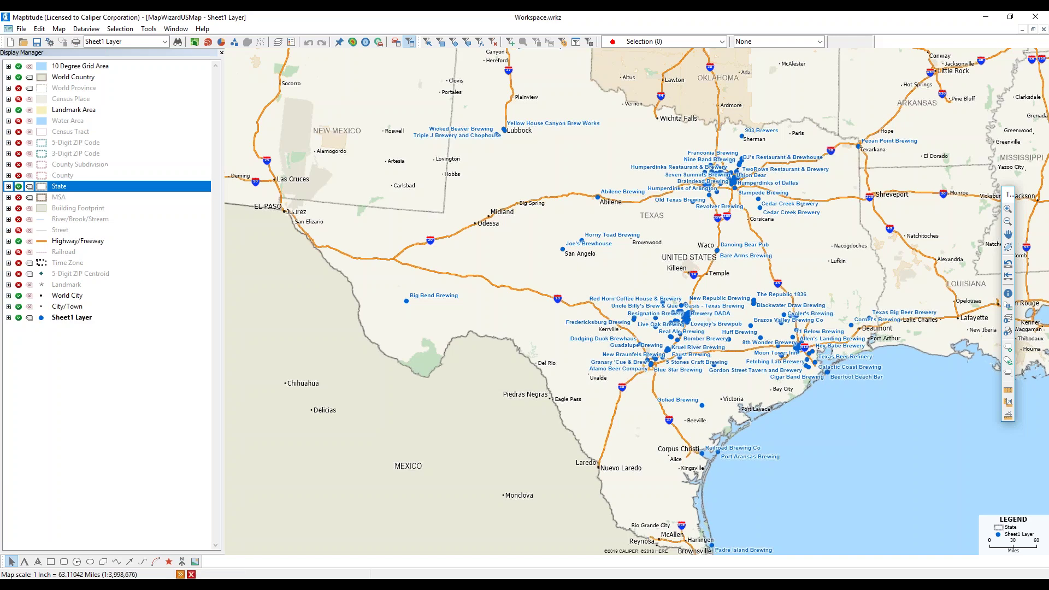
click(19, 186)
click(18, 318)
click(19, 318)
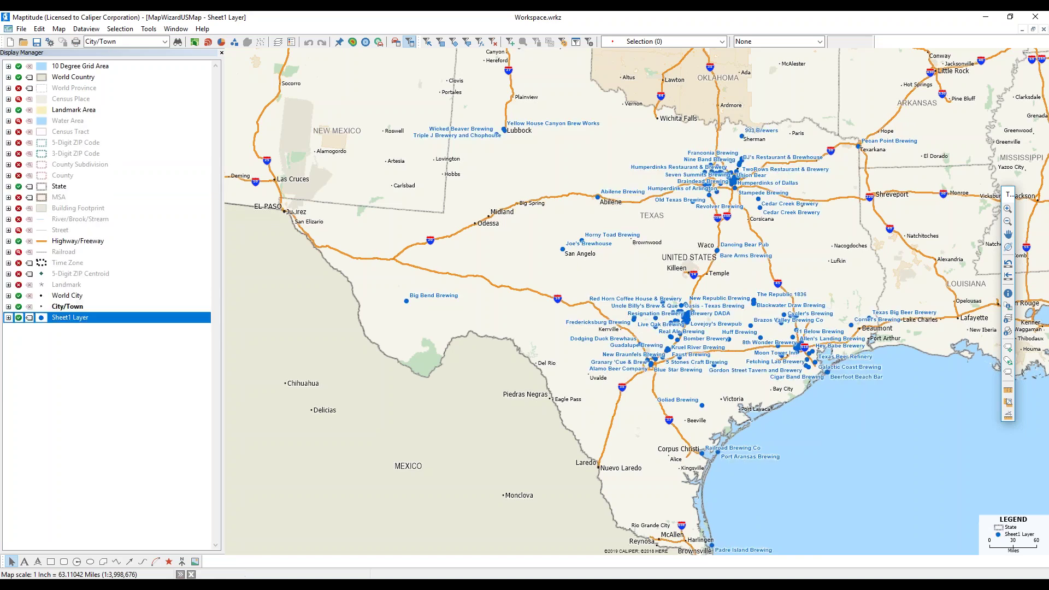
click(19, 317)
click(19, 317)
Rename the Sheet1 Layer to My Locations
right_click(60, 320)
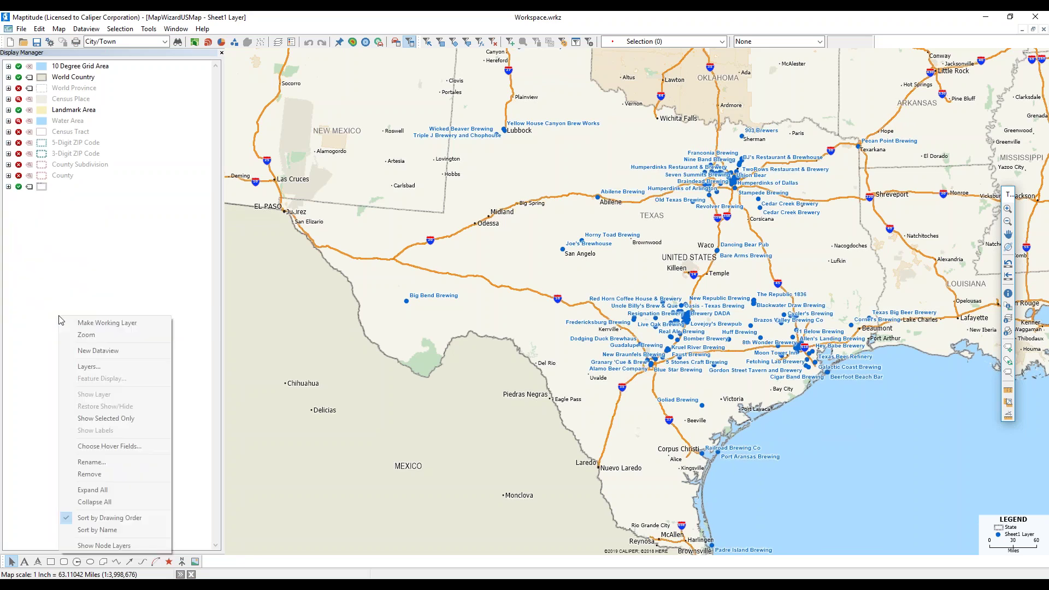
click(87, 462)
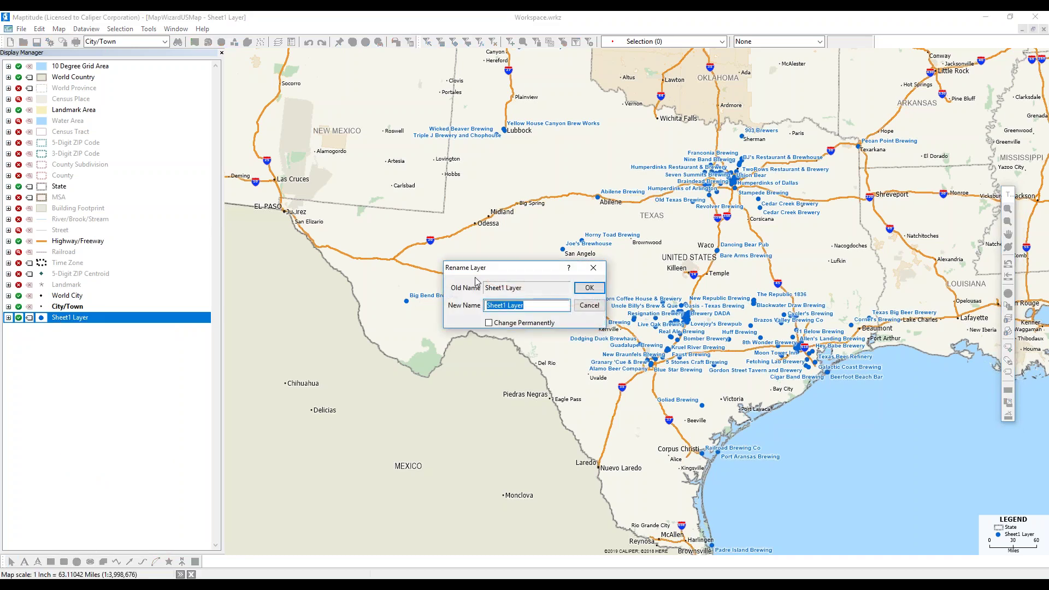
text(My Locations)
click(582, 287)
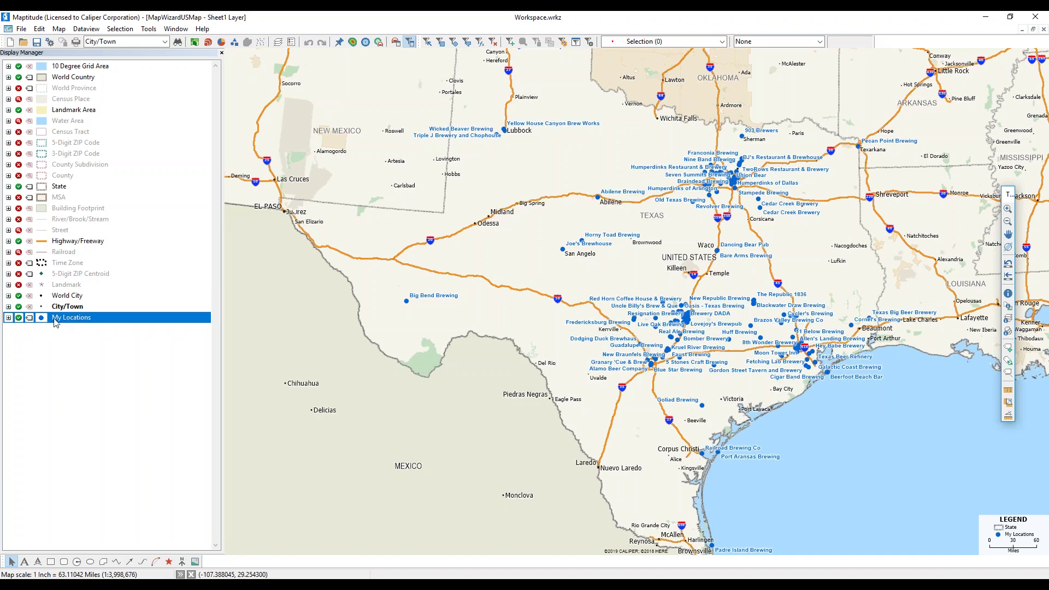
Change the My Locations symbol to a dark teal star with size 11
double_click(68, 317)
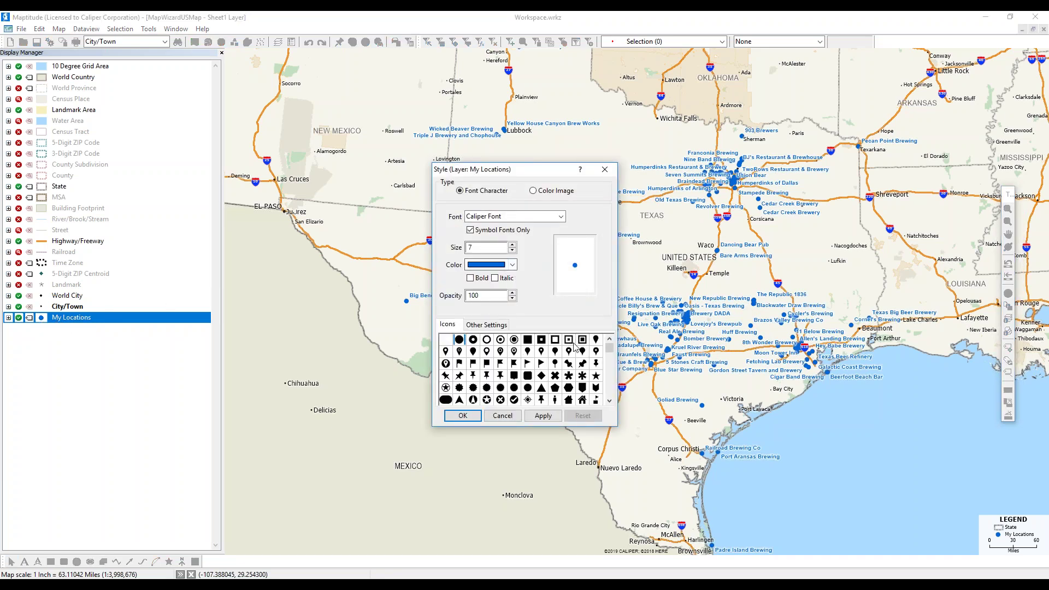
click(596, 375)
click(513, 244)
click(513, 245)
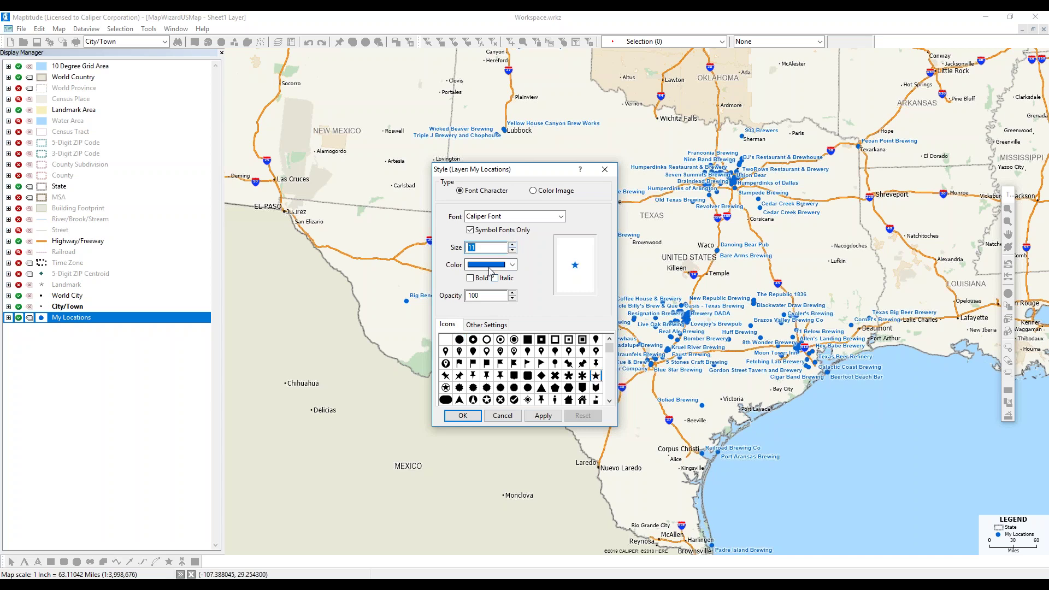
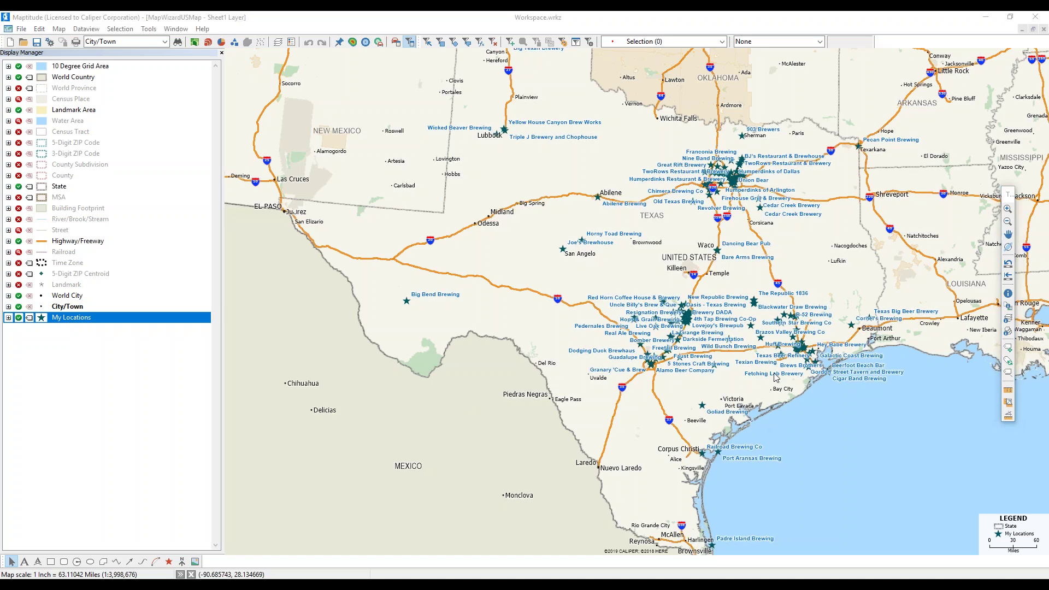
Set the My Locations labels to display the Address field and apply the change
click(29, 318)
drag(511, 154, 402, 155)
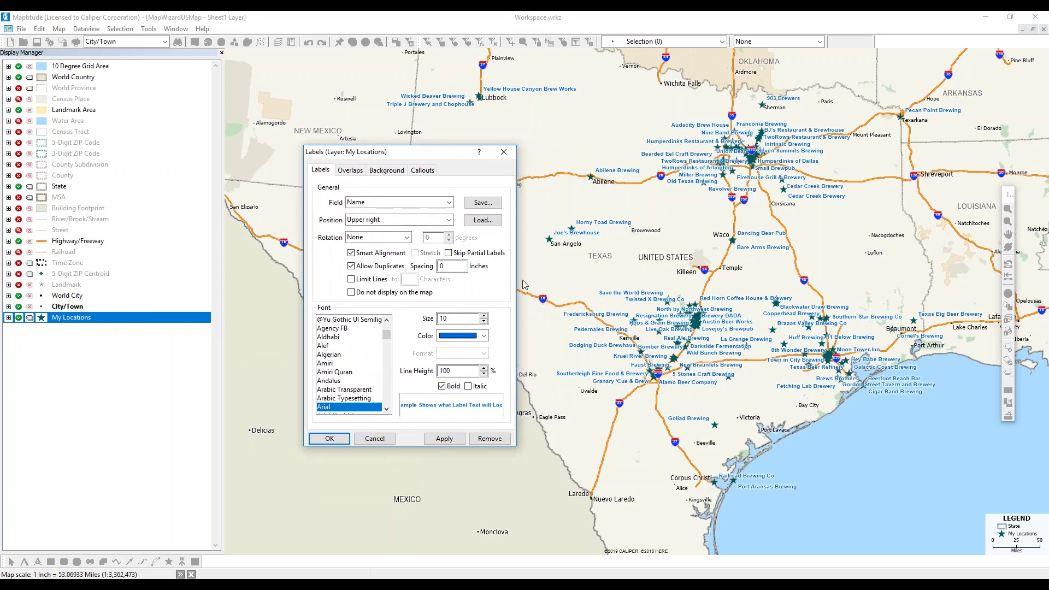
click(402, 205)
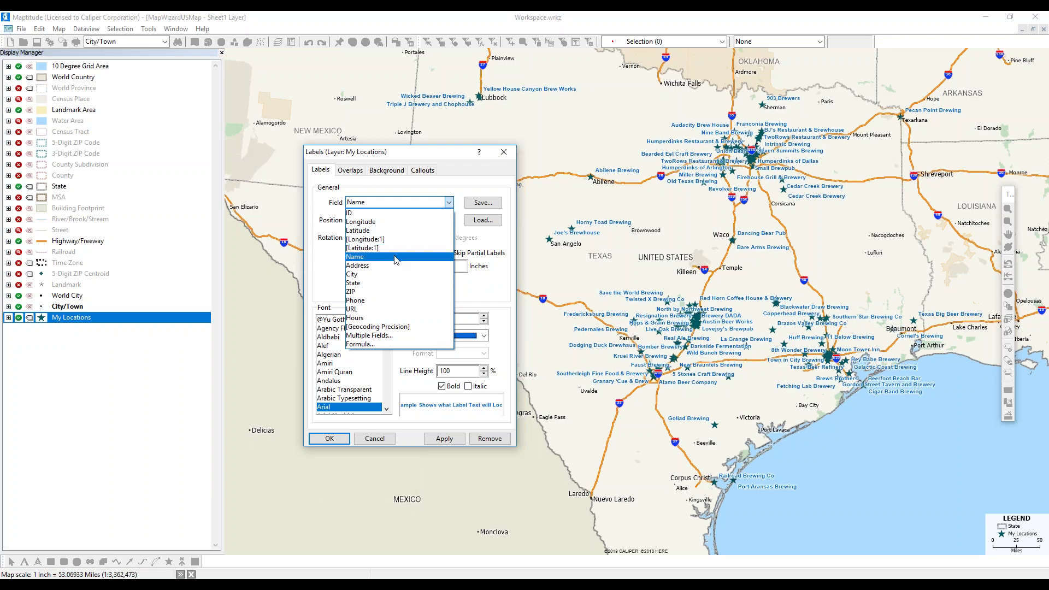
click(397, 265)
click(441, 438)
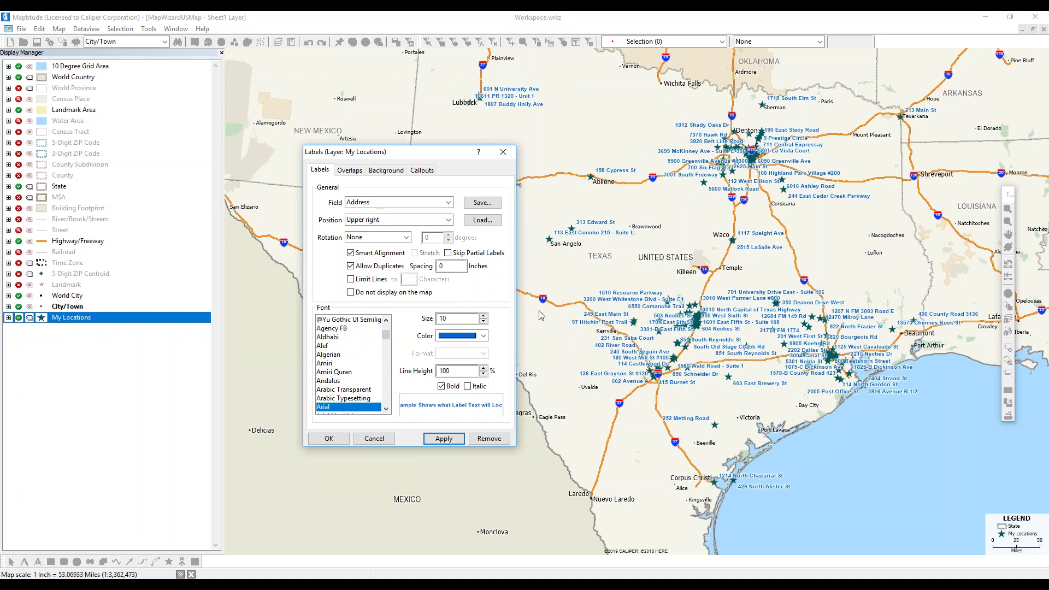
Label the My Locations layer with multiple fields, using Name followed by Hours
click(385, 202)
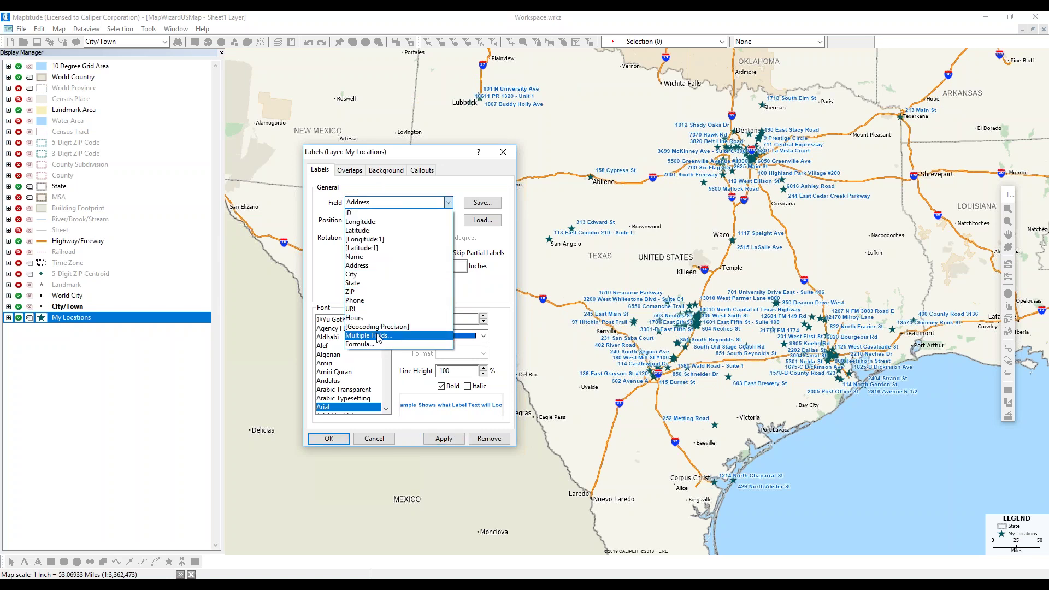
click(376, 336)
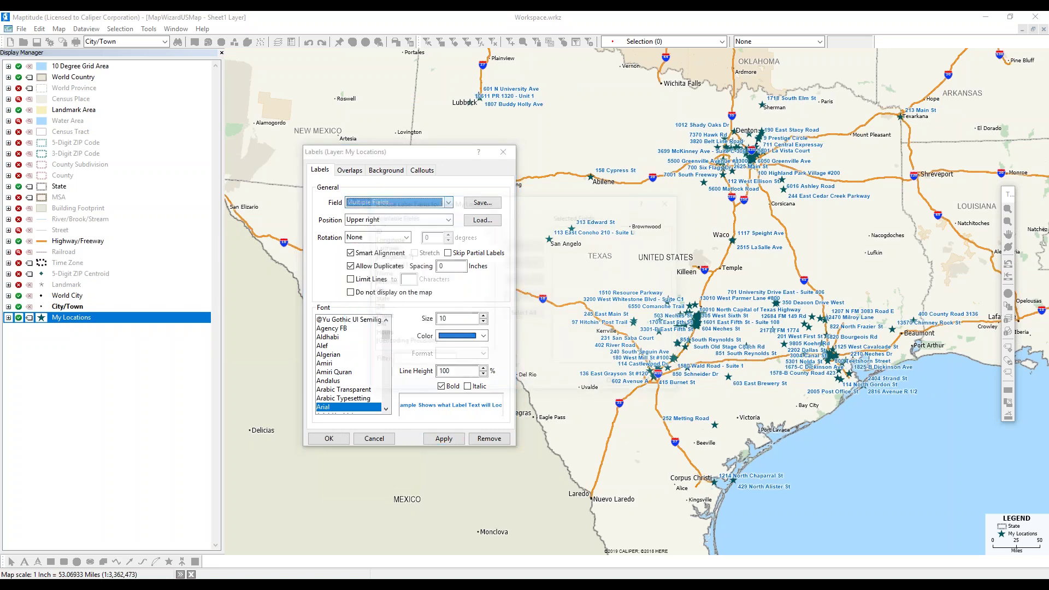
drag(556, 206, 431, 211)
click(310, 278)
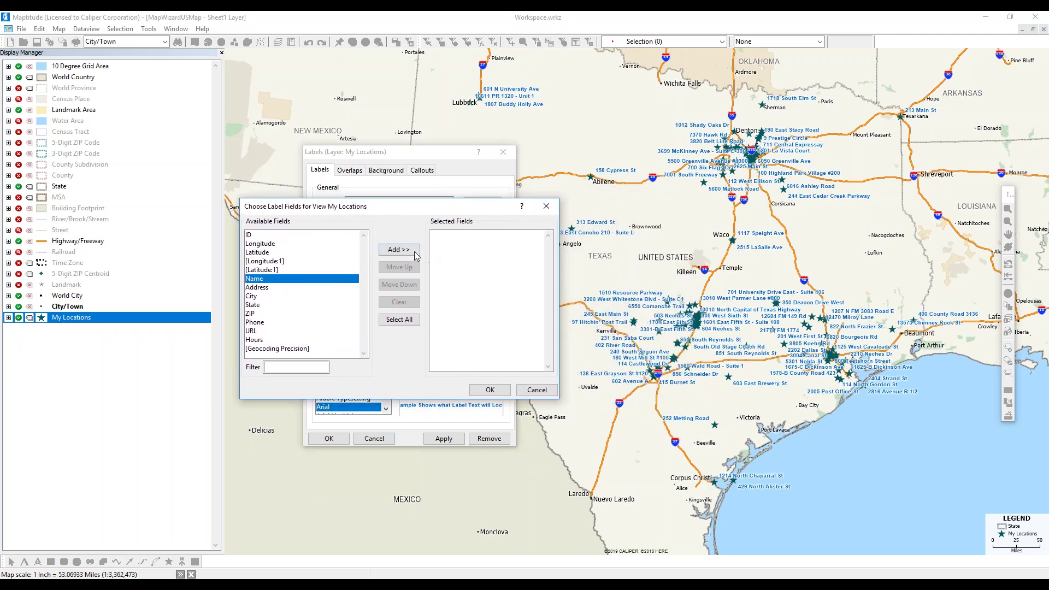
click(416, 251)
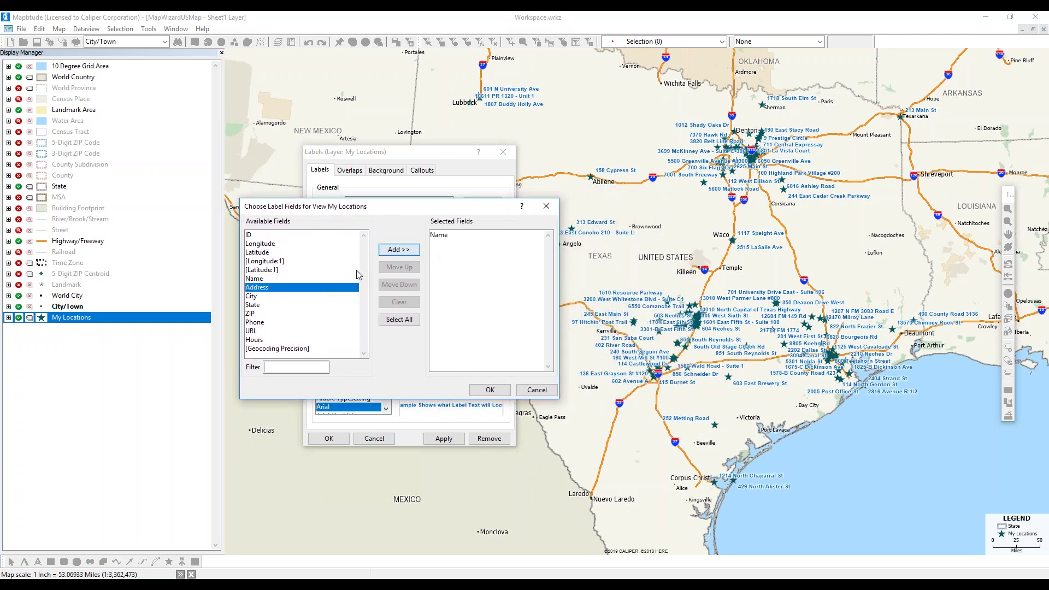
click(292, 340)
click(399, 249)
click(490, 390)
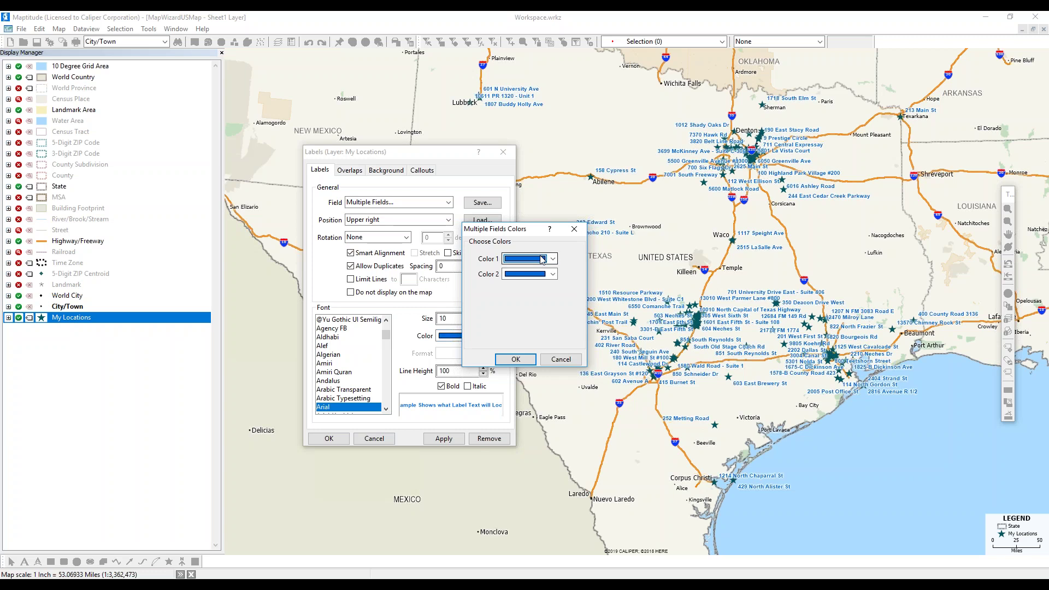
Set the color of the first label field to teal and accept the multiple field colors
click(541, 258)
scroll(536, 289, up, 2)
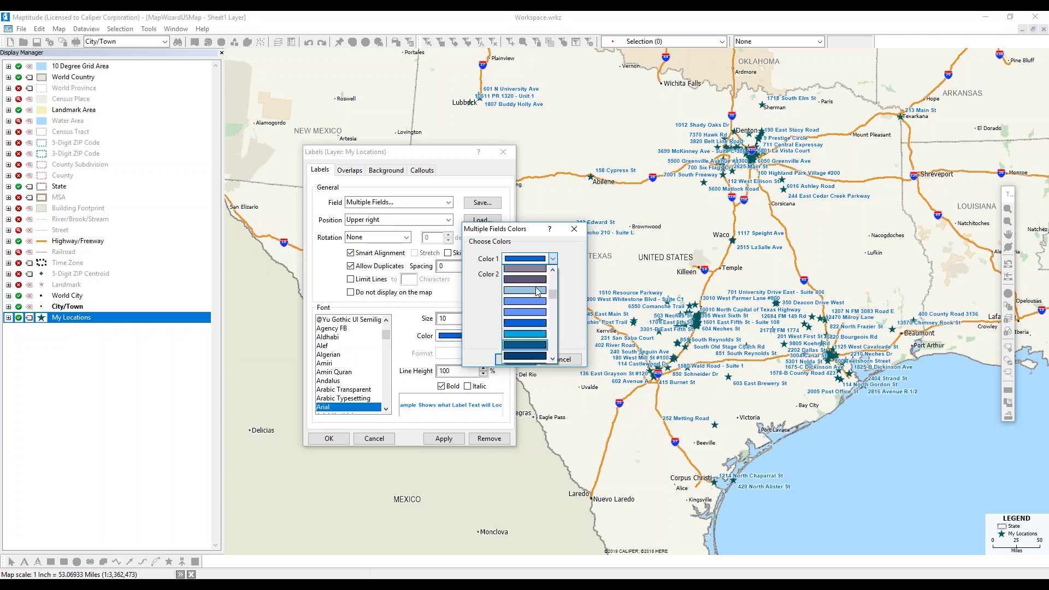
scroll(538, 293, down, 3)
click(539, 348)
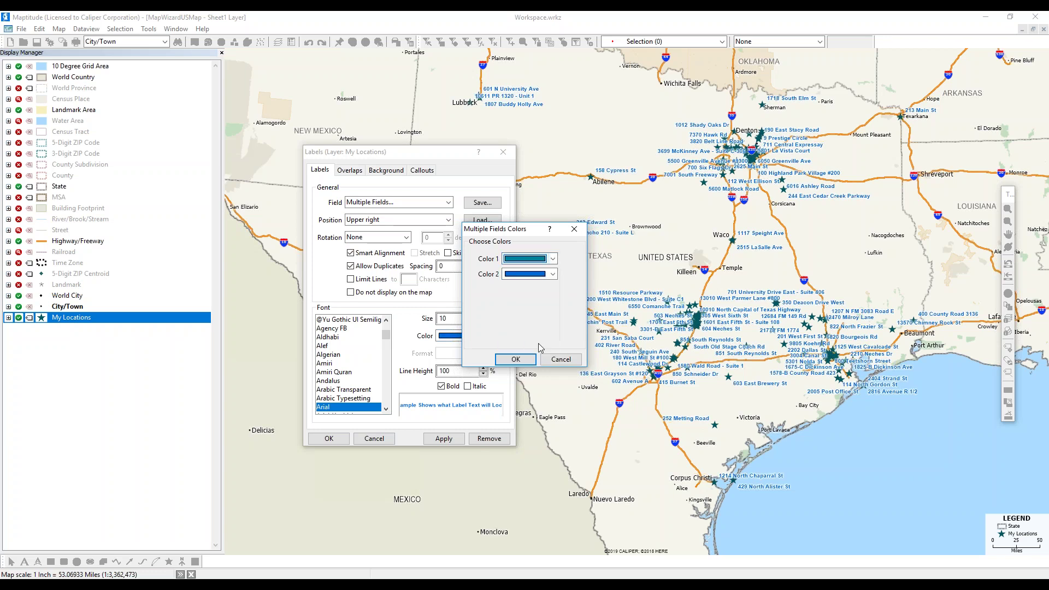
click(516, 360)
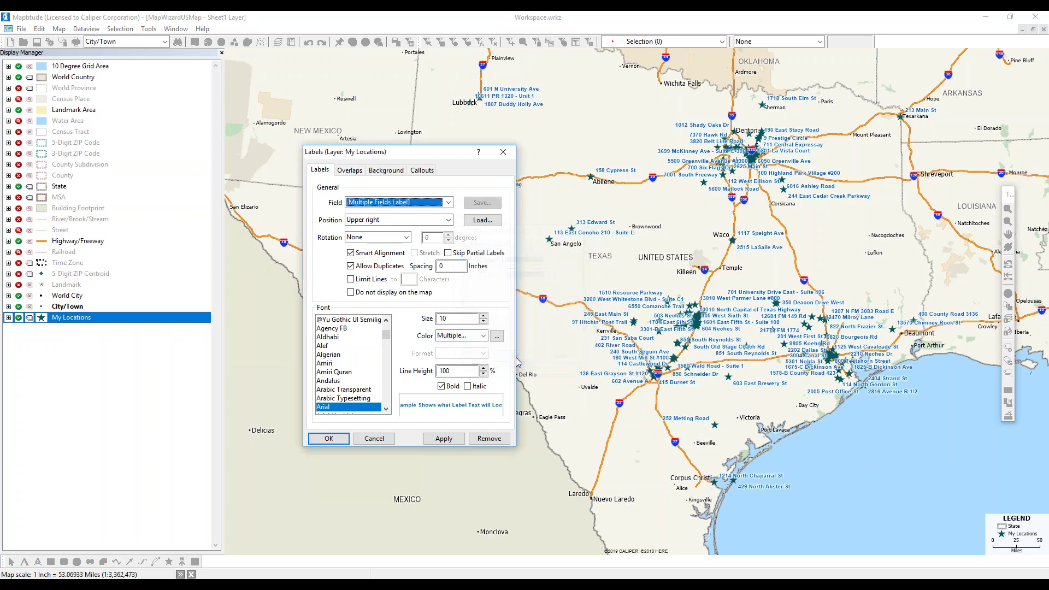
Keep the My Locations label background as Halo after previewing Frames, and accept the label settings
click(398, 174)
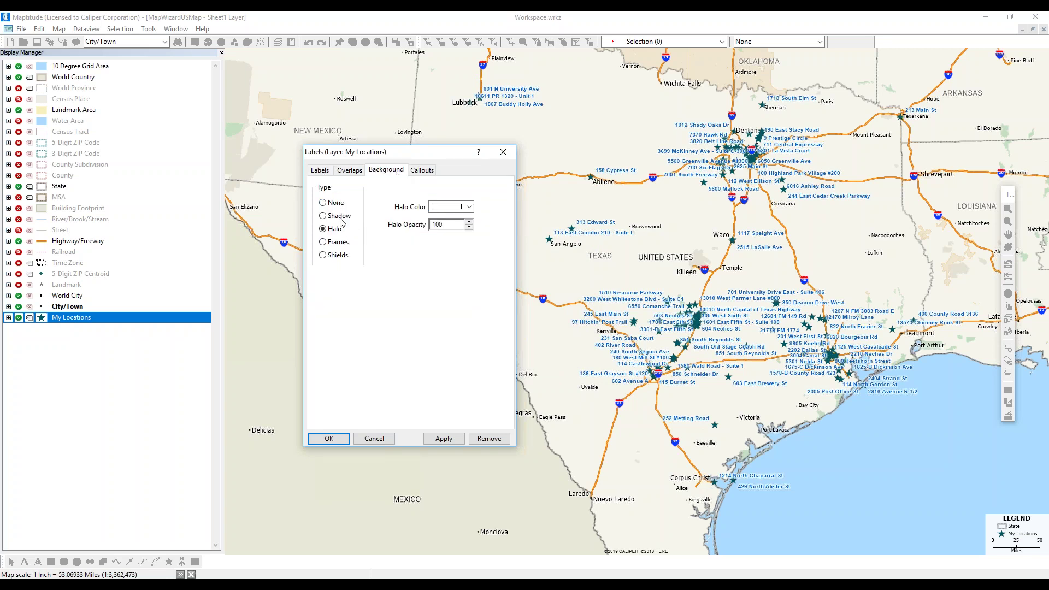
click(342, 243)
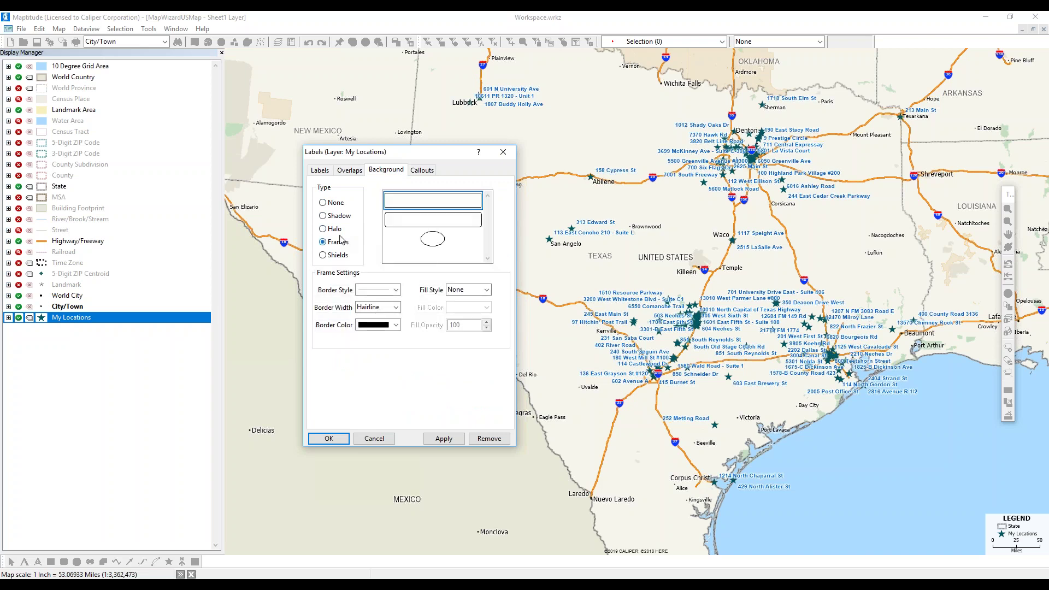
click(338, 233)
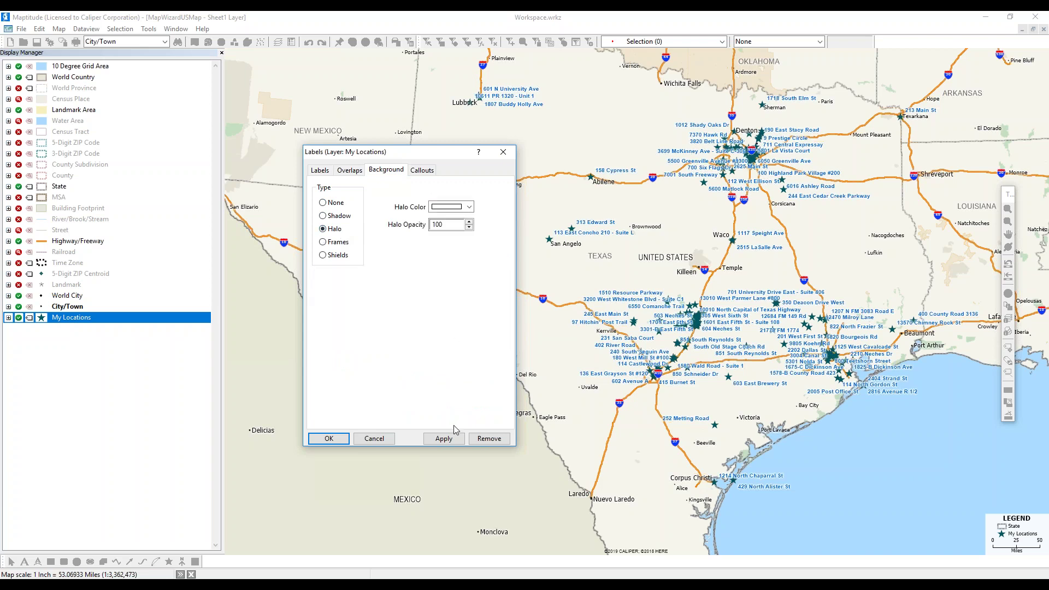
click(329, 438)
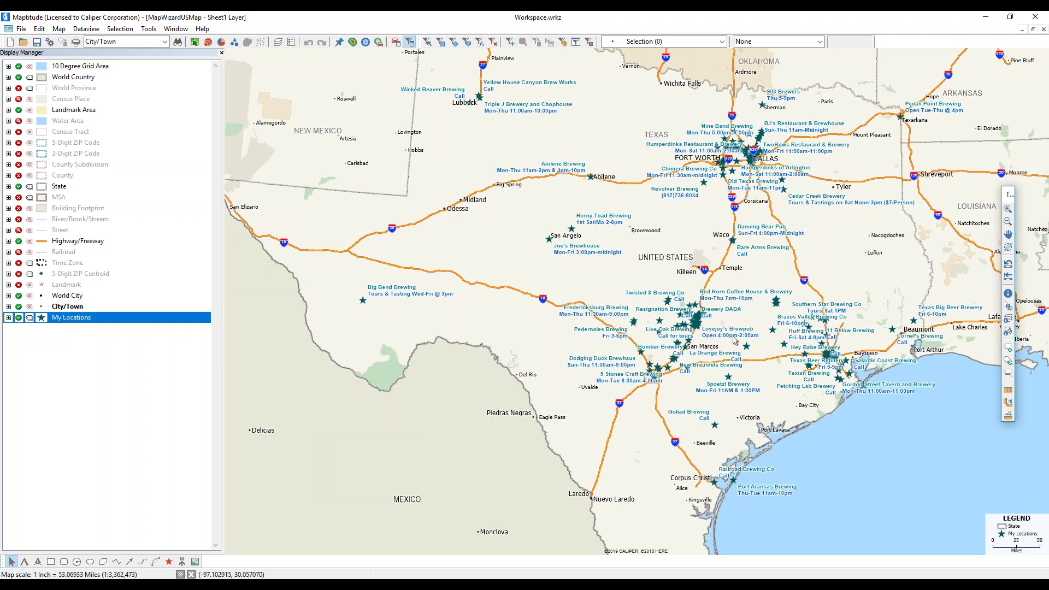
Add Sheet1 of LocalEstablishments.xlsx to the current map as a data source
drag(735, 340, 806, 391)
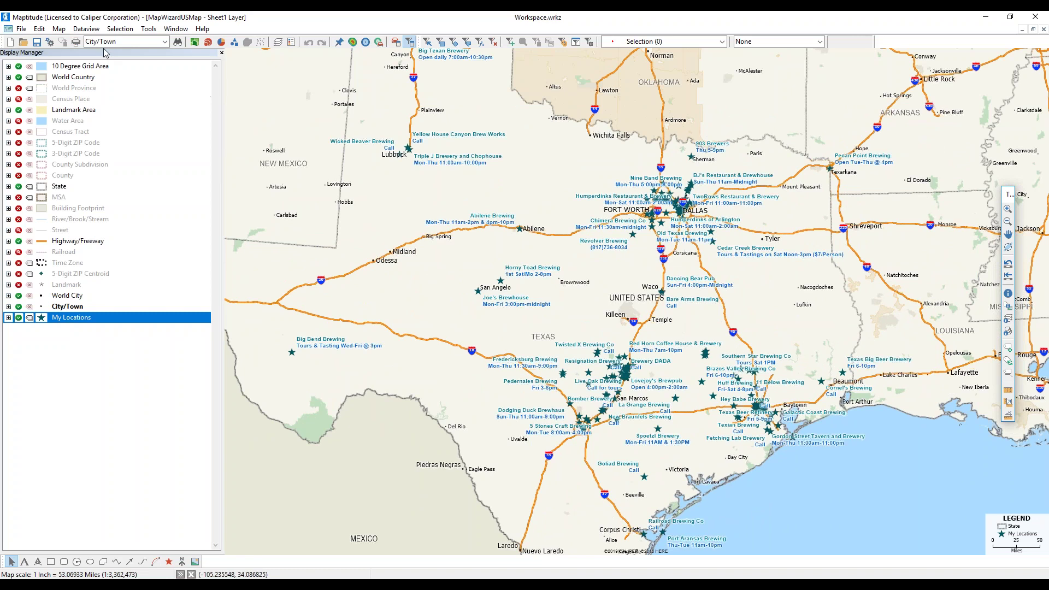
click(66, 31)
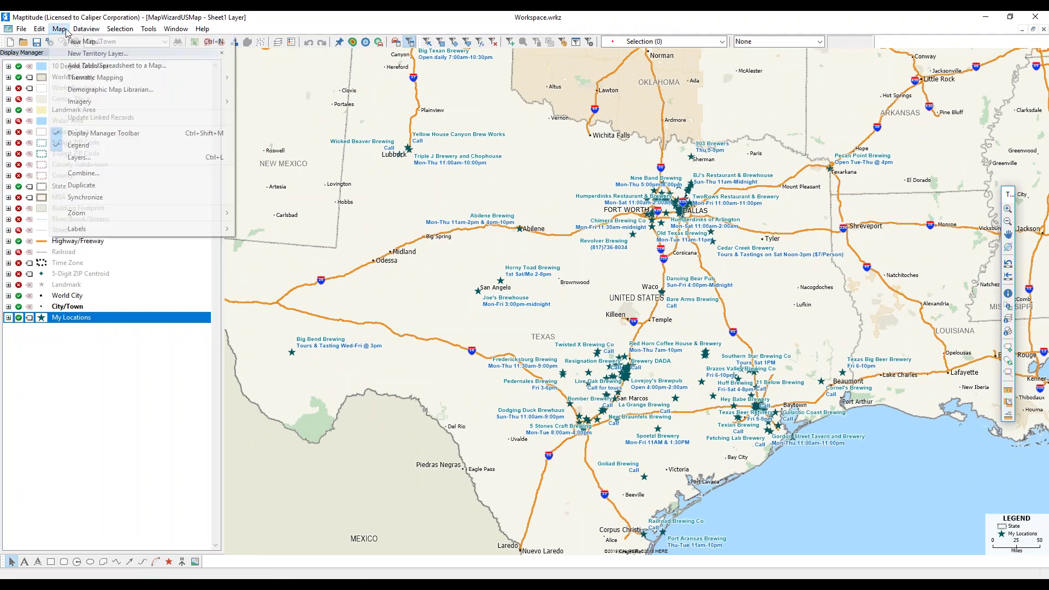
click(68, 66)
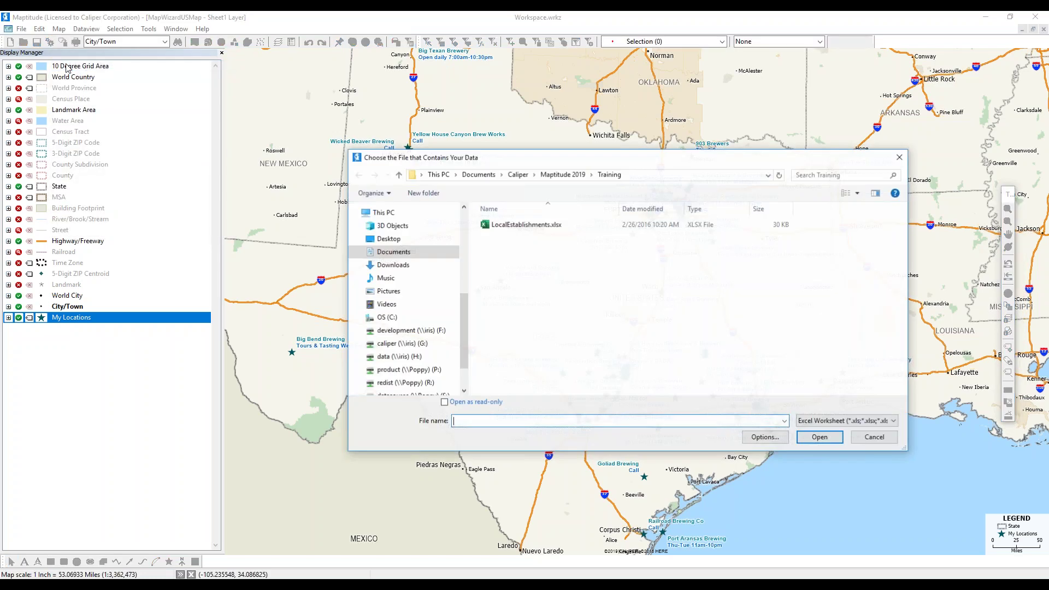
double_click(557, 225)
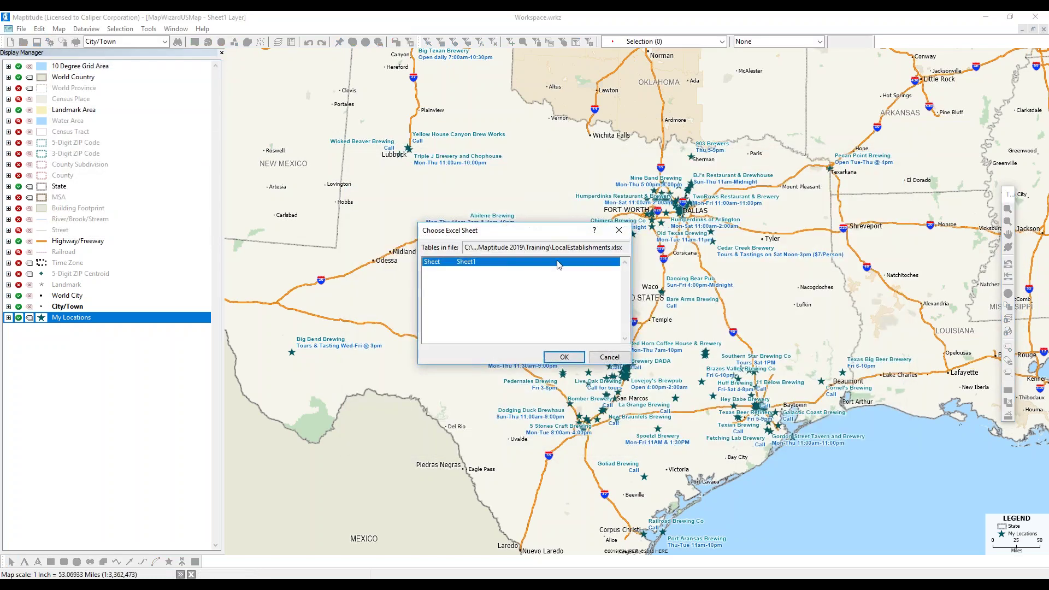
click(564, 356)
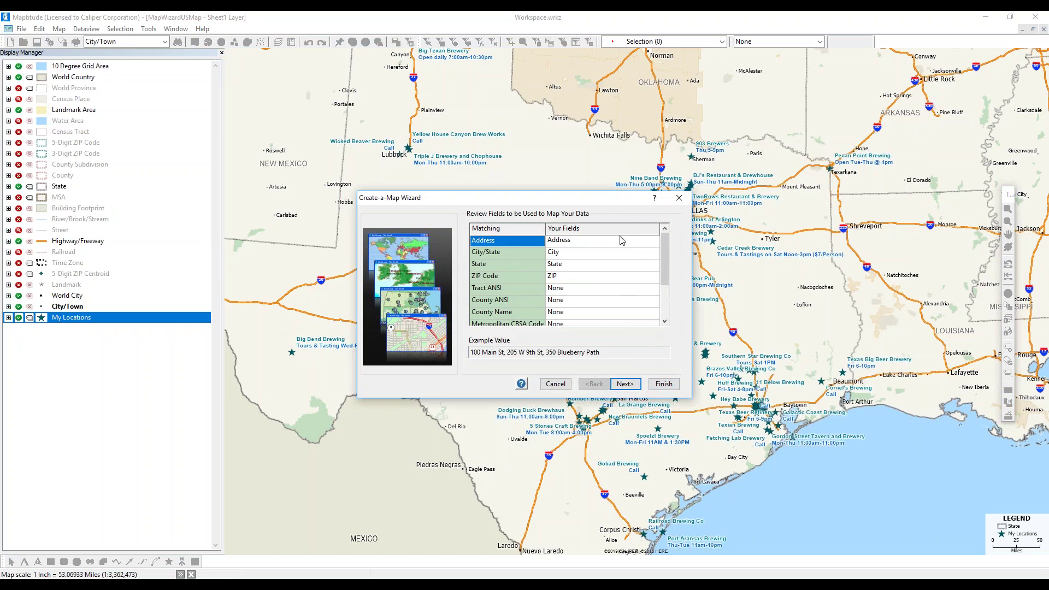
Accept the matched fields, choose to show ZIP Code boundaries with the data attached on the existing map, and import the data
click(632, 391)
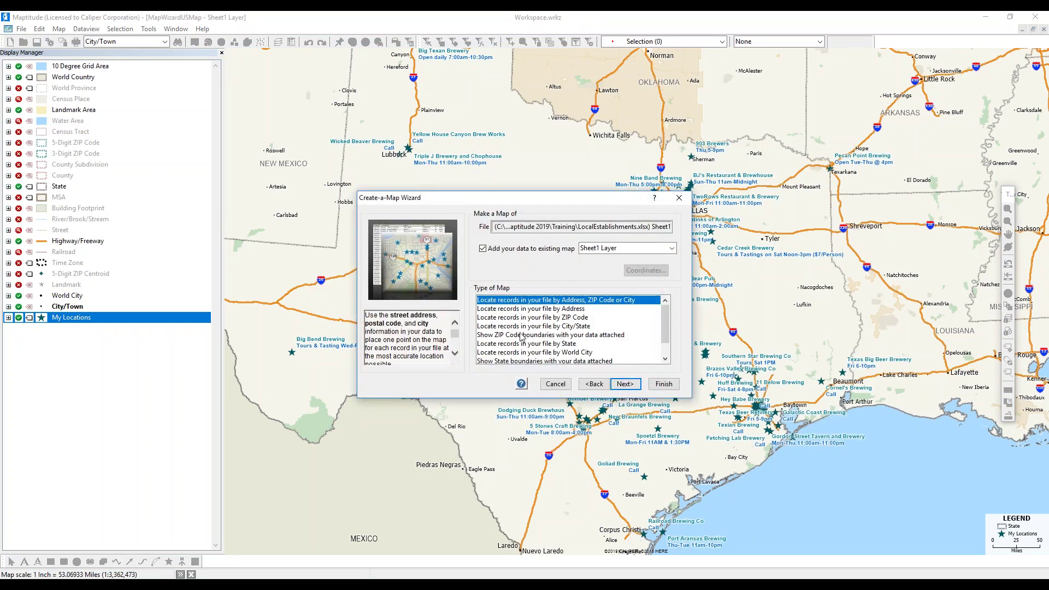
click(505, 335)
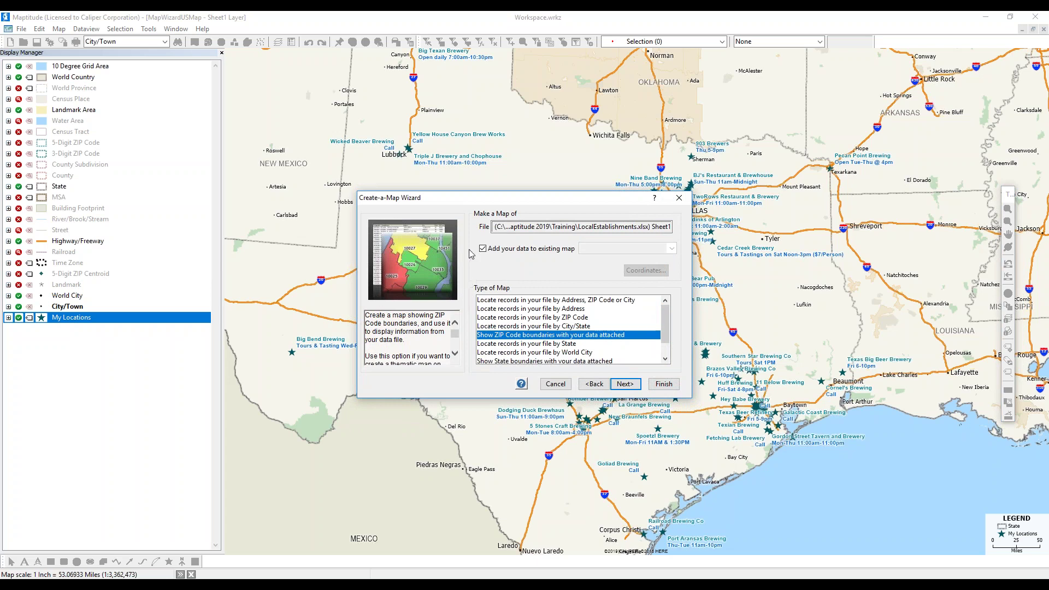
click(624, 383)
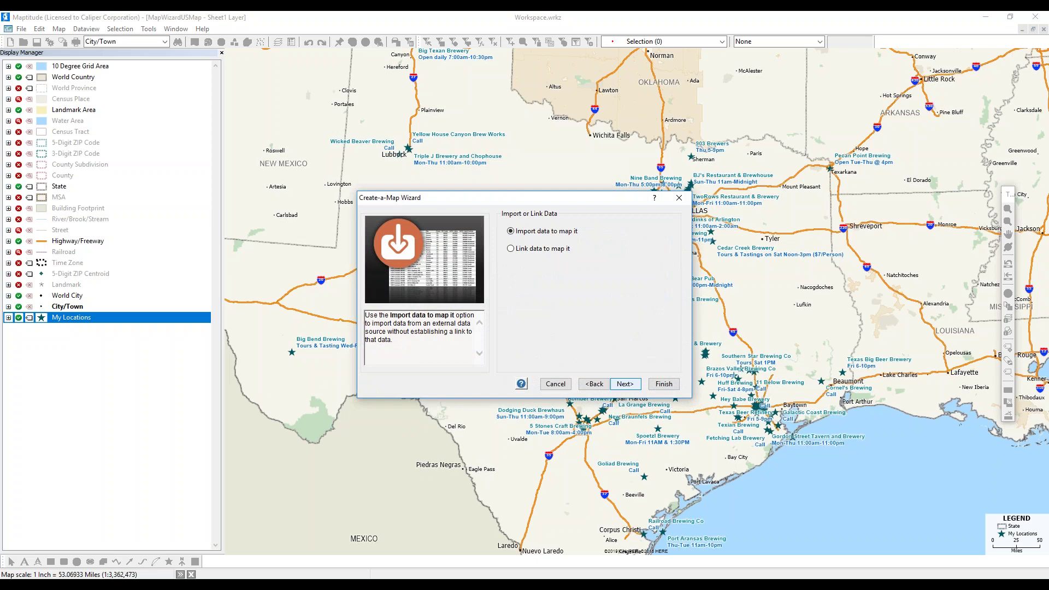
click(624, 383)
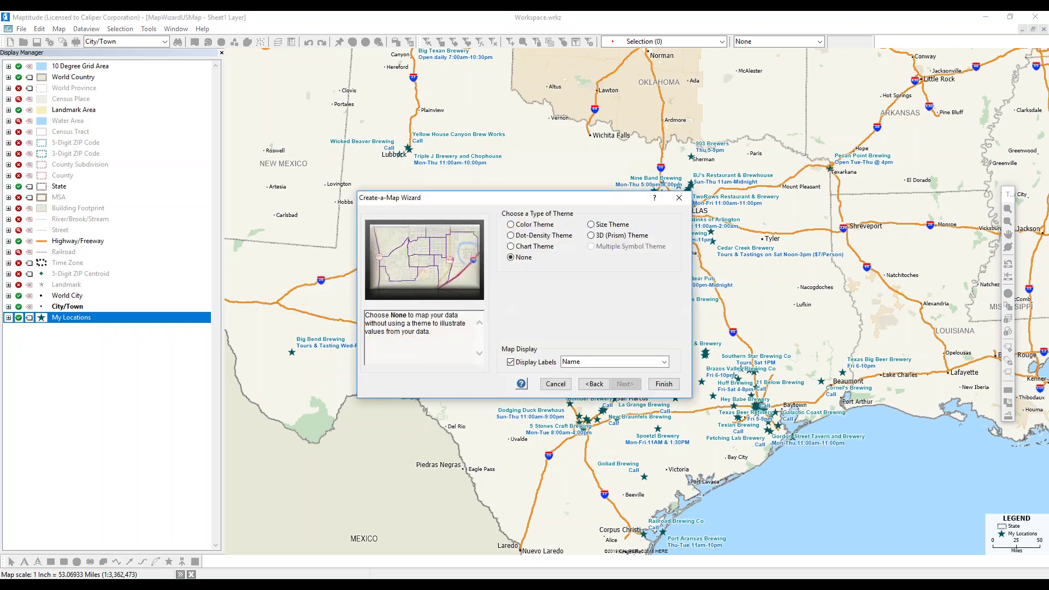
Create a color theme on Number of records in Sheet1, label the ZIP Codes with that same field, and finish the map
click(1002, 313)
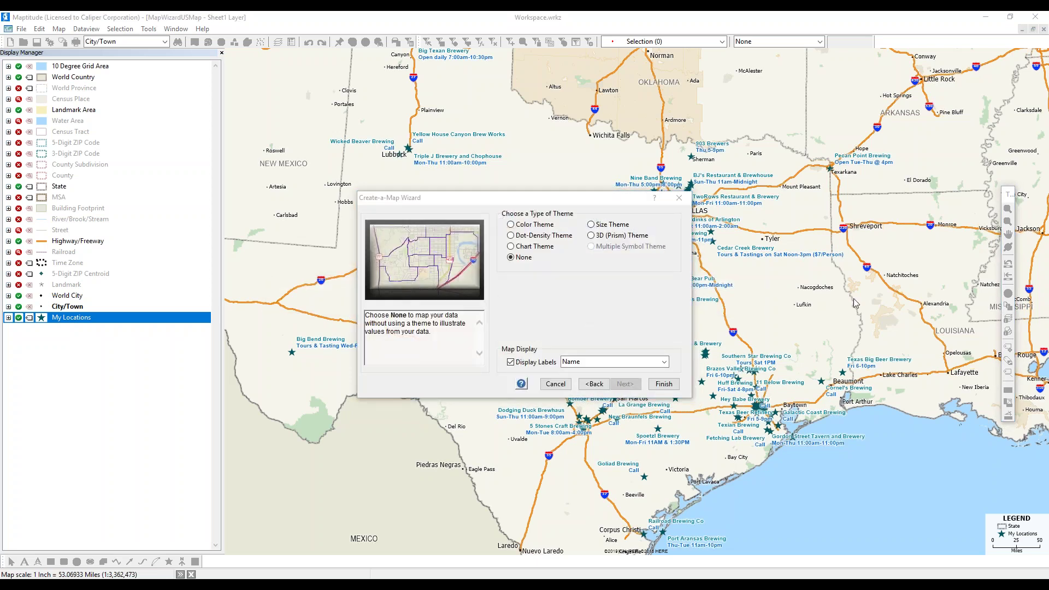
click(538, 225)
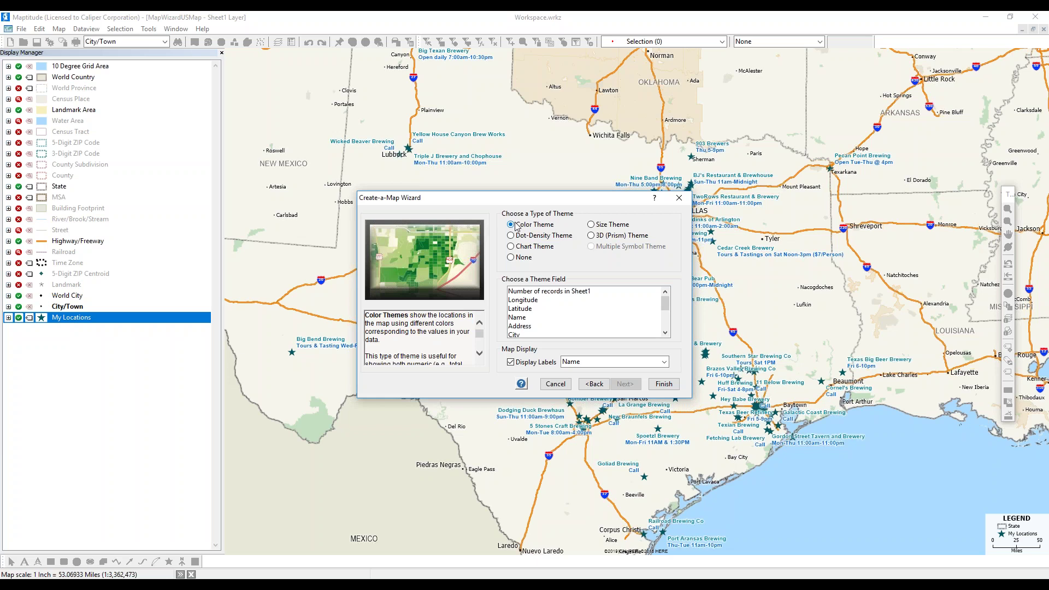
click(574, 291)
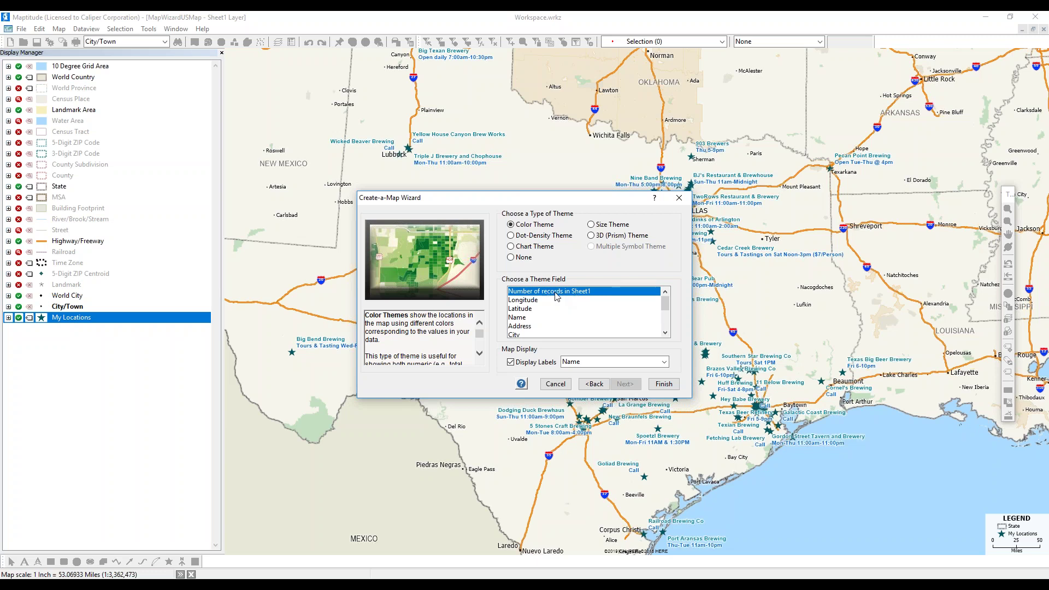
click(607, 362)
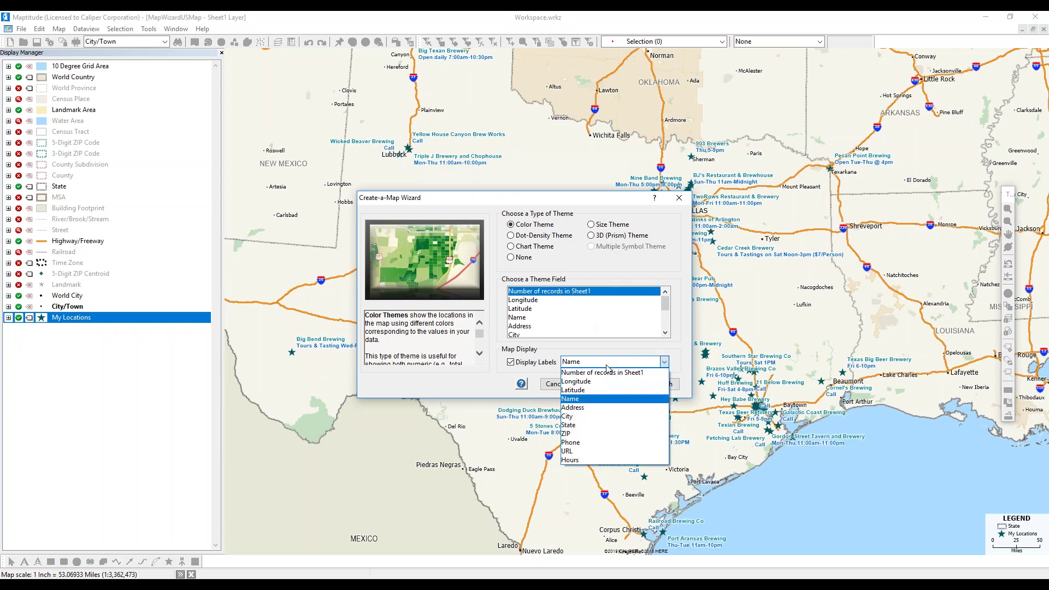
click(624, 373)
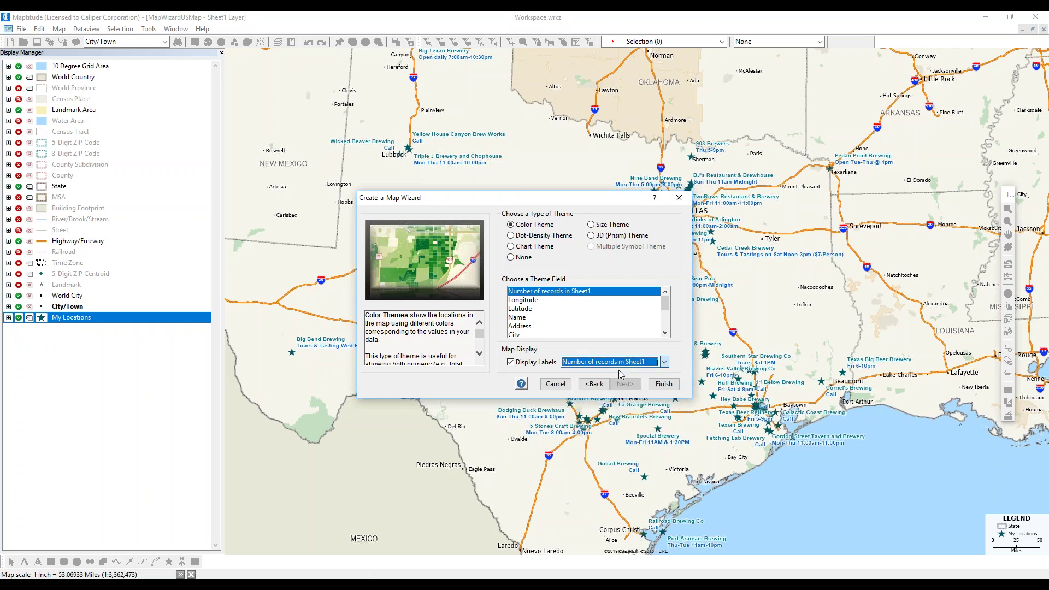
click(662, 384)
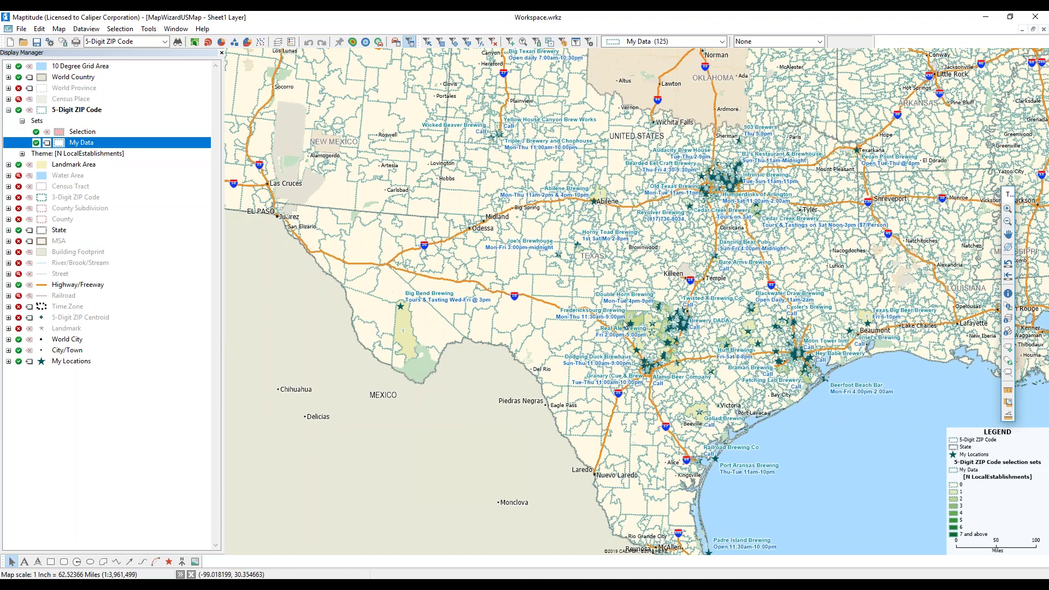
Zoom in on the ZIP Codes between Fredericksburg and San Marcos in central Texas and hide the My Locations layer
click(1007, 209)
drag(624, 290, 701, 370)
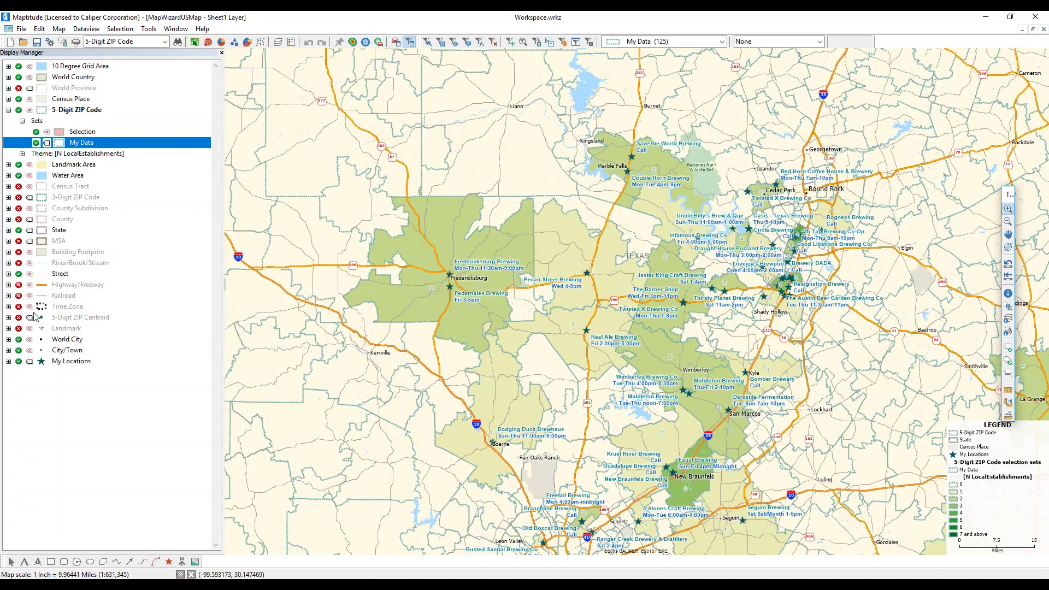
click(19, 360)
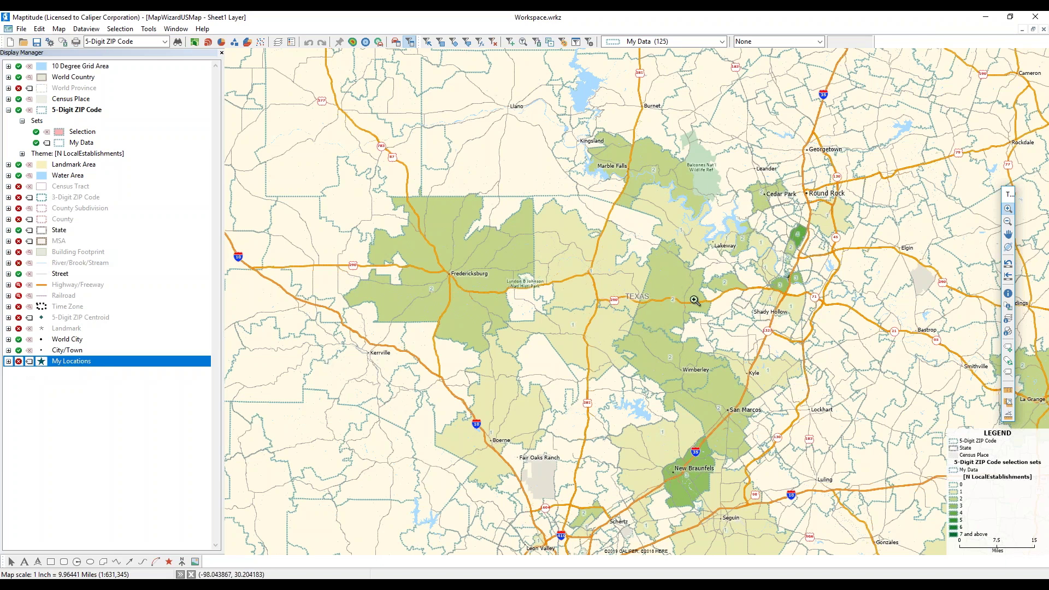
mouse_move(685, 303)
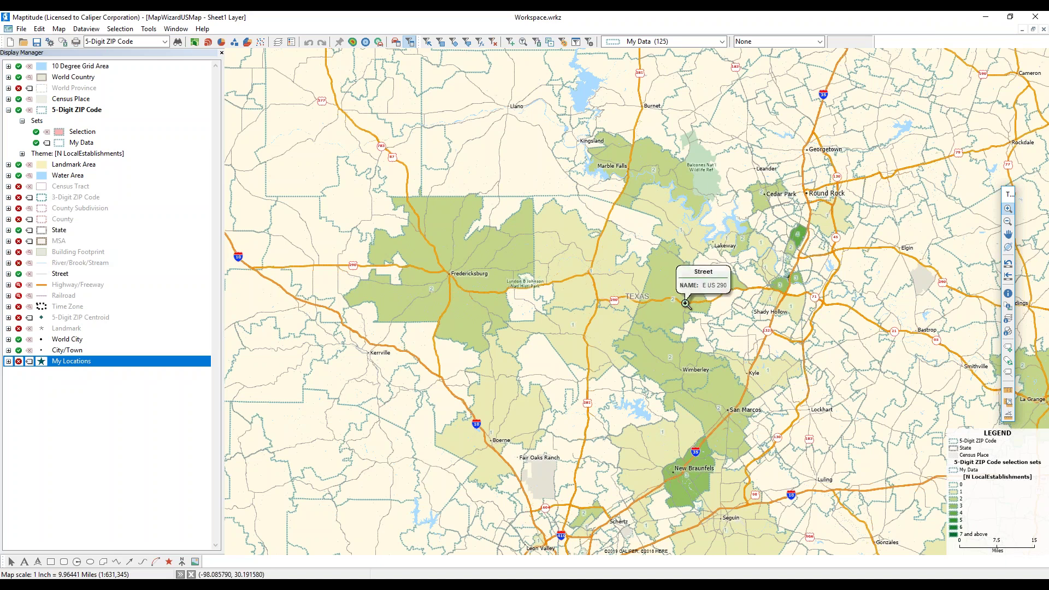